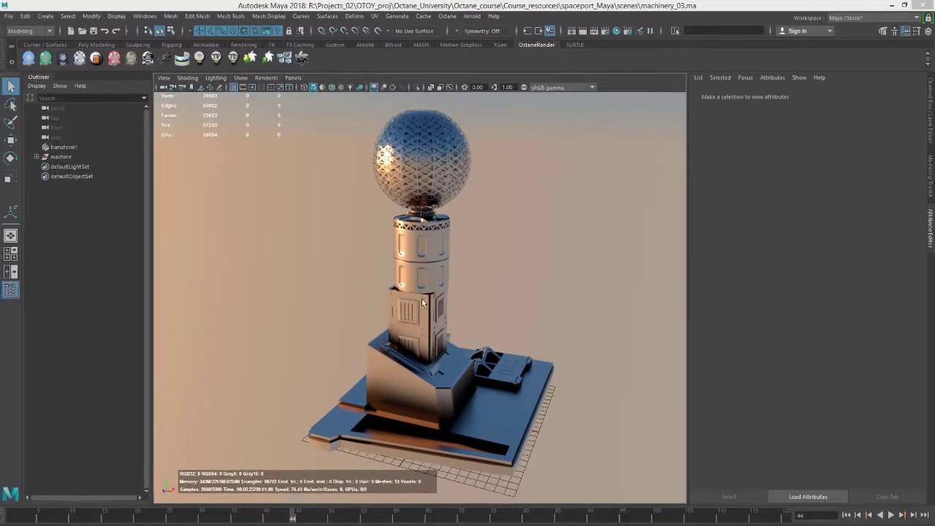
- Assign a new Octane Glossy material to the square panel block beneath the cylindrical tower sections
left_click(421, 298)
left_click_drag(422, 299, 463, 292, "alt")
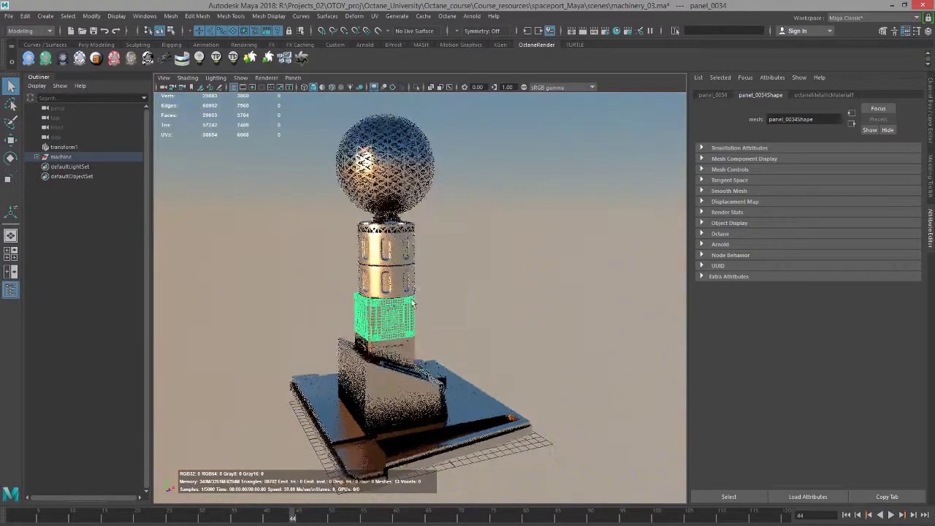
right_click_drag(463, 292, 485, 264, "alt")
left_click_drag(485, 265, 655, 269, "alt")
right_click_drag(654, 268, 676, 241, "alt")
middle_click_drag(675, 241, 548, 255, "alt")
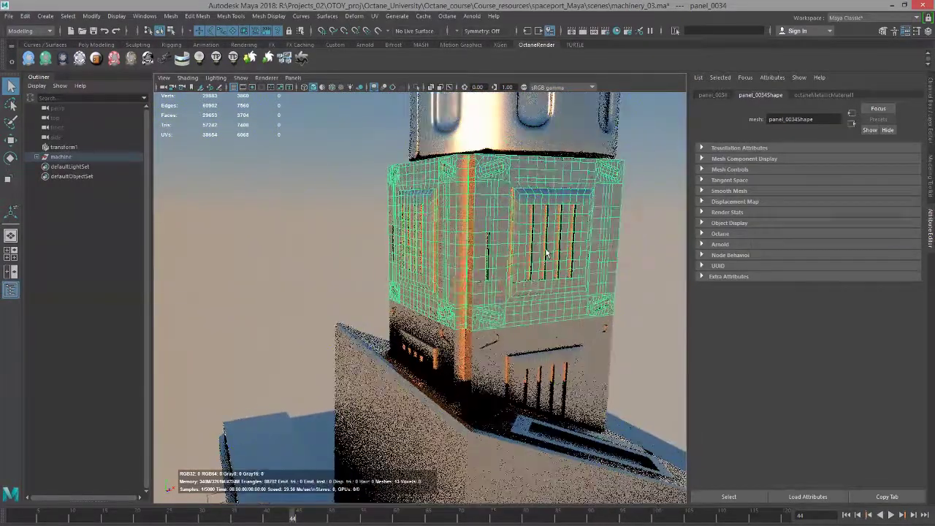
left_click(45, 58)
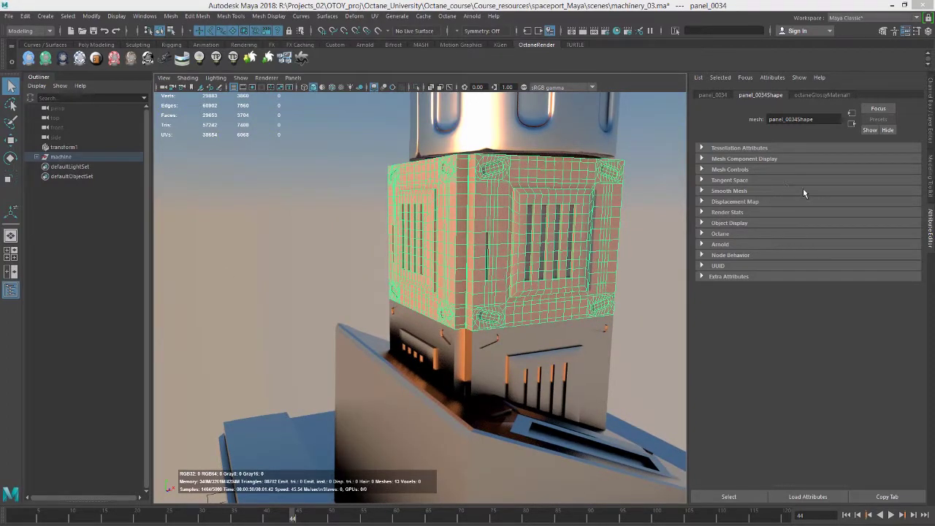
- Map the glossy material's Diffuse channel with an Octane Image Texture and load panel_06_diffuse.png into it
left_click(833, 94)
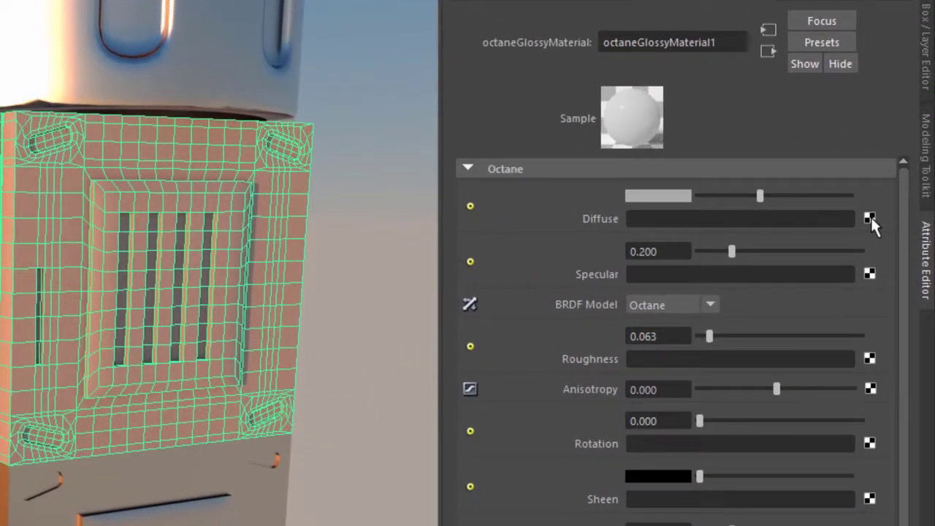
left_click_drag(0, 70, 130, 42)
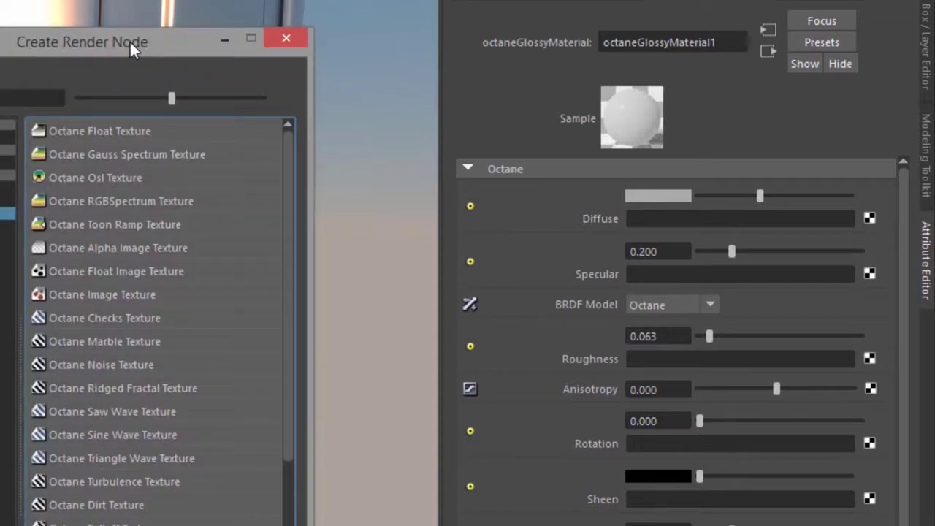
left_click(103, 292)
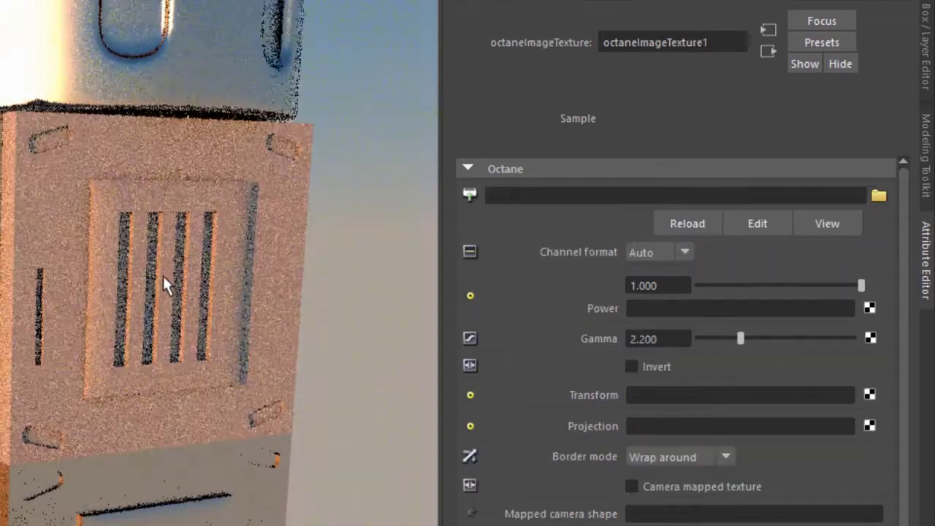
left_click(878, 196)
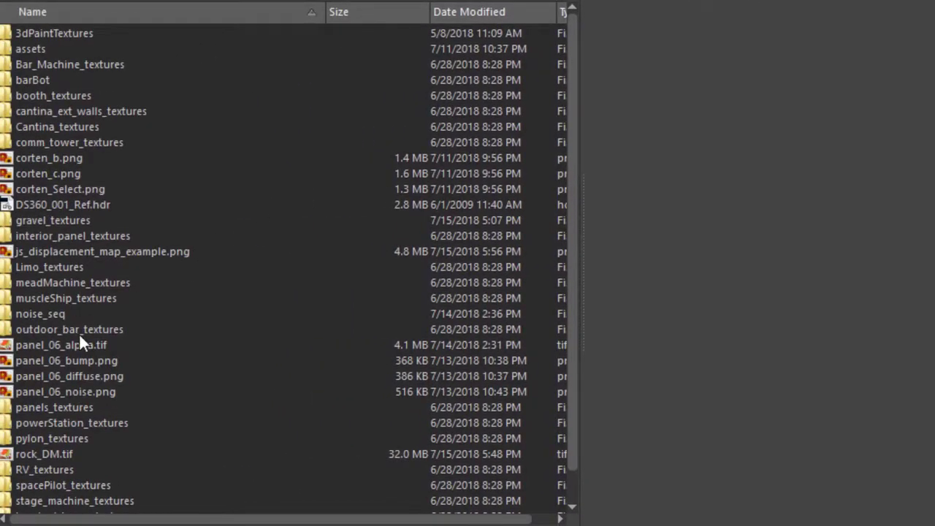
left_click(96, 375)
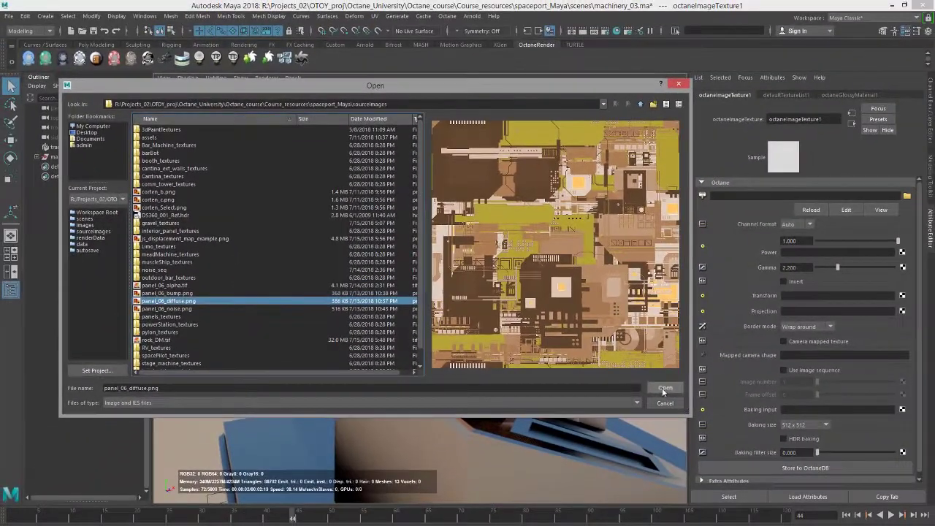
left_click(662, 388)
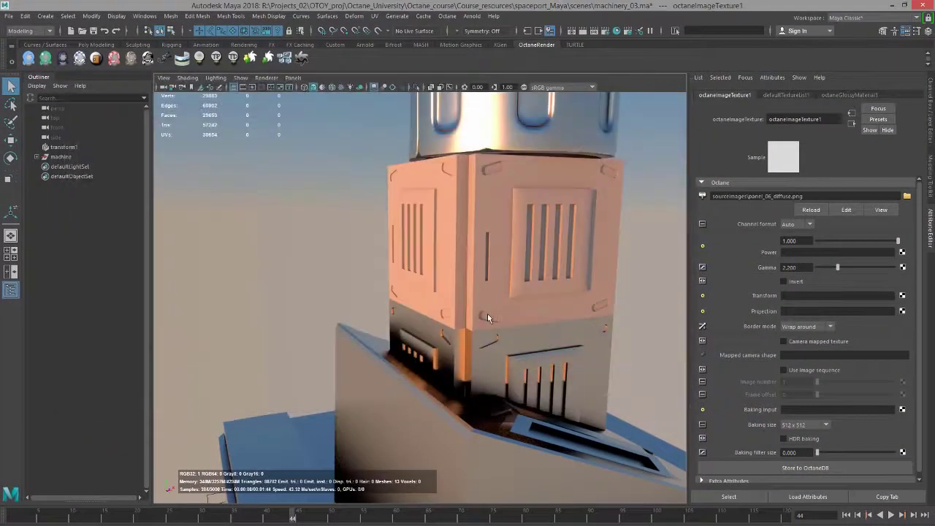
- Examine the textured panel's layout in the UV Editor, then the UVs of all parts in the machine group, and close the editor
left_click_drag(495, 199, 496, 298, "alt")
left_click(488, 291)
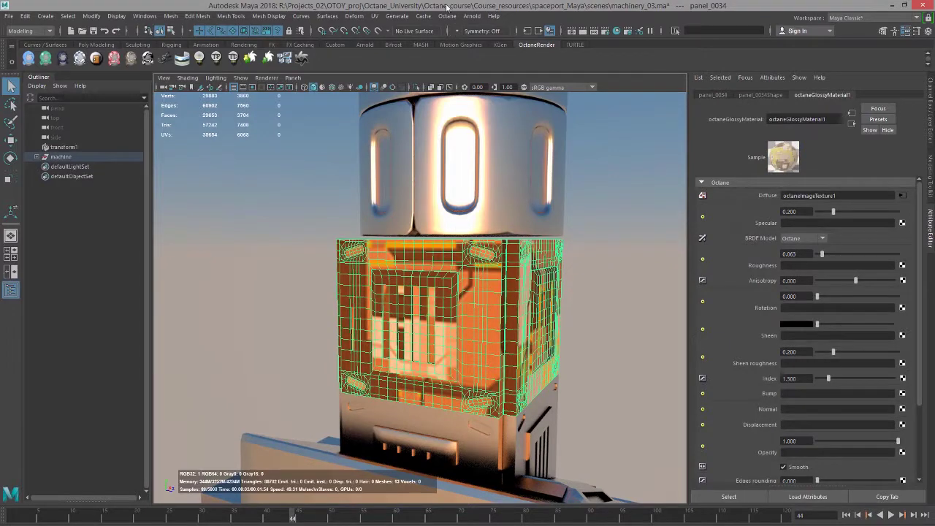
left_click(377, 18)
left_click(398, 35)
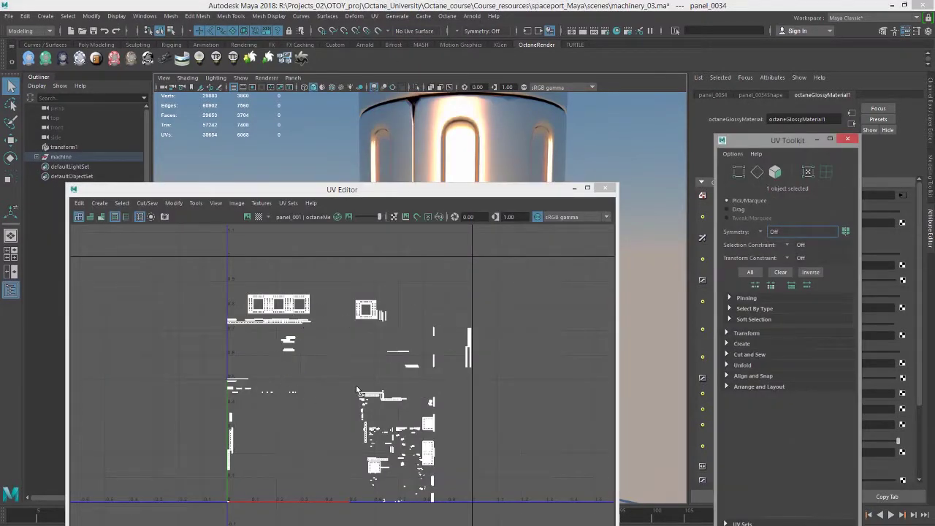
left_click_drag(365, 191, 492, 168)
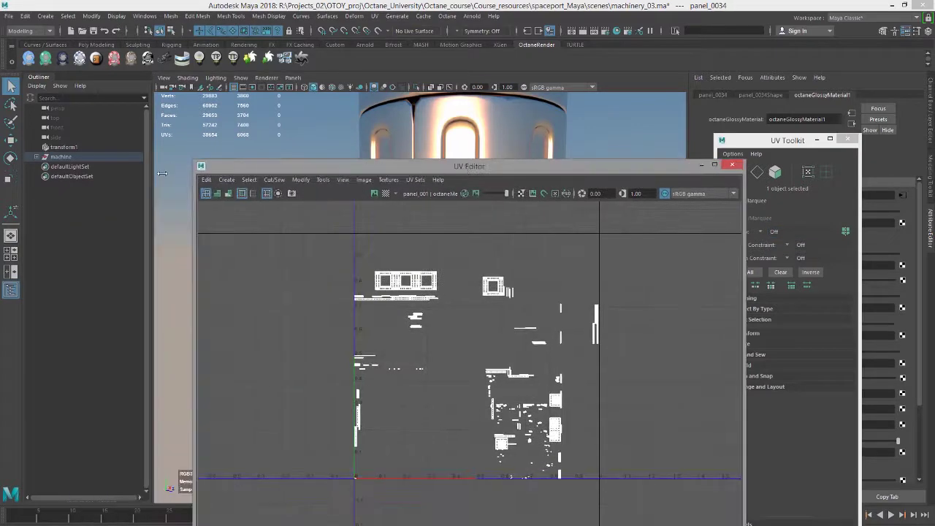
left_click(37, 157)
left_click(57, 166)
left_click(81, 284, "shift")
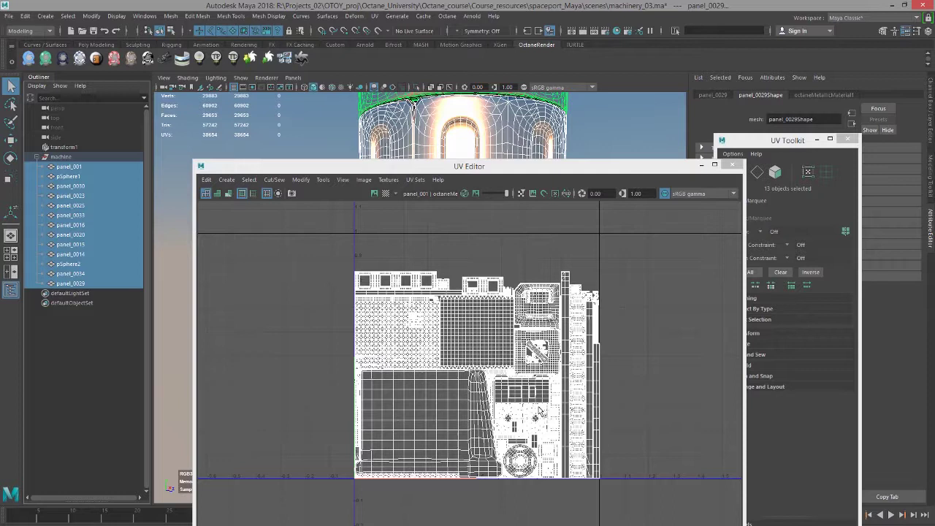
left_click(735, 165)
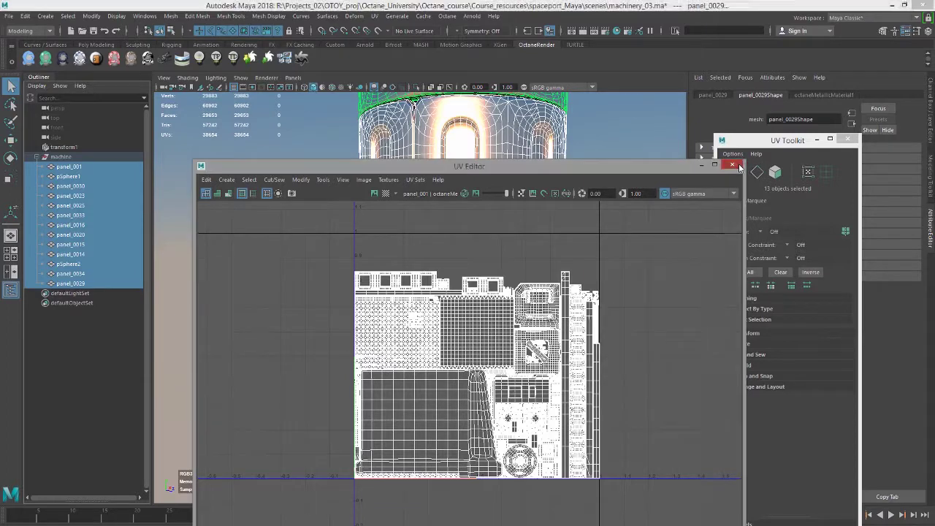
left_click(847, 139)
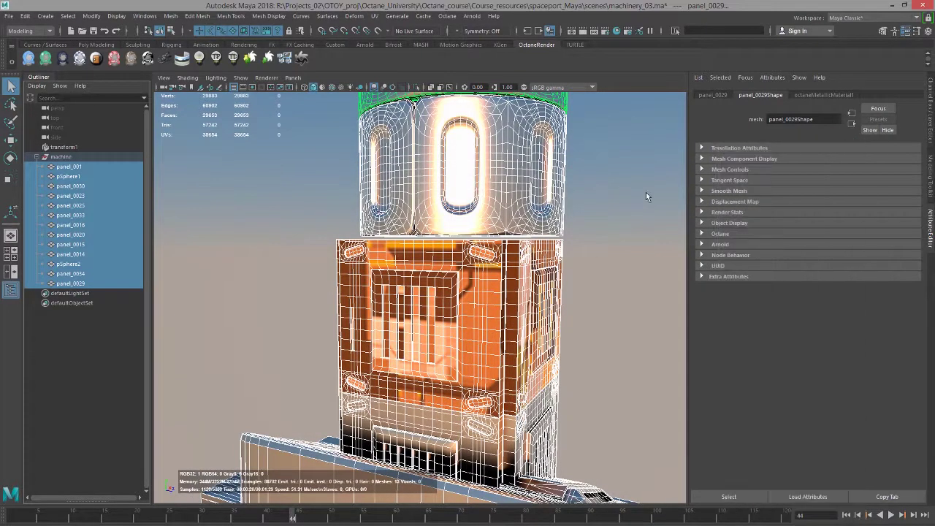
- Reselect the textured panel and add an Octane Box Projection to the Projection input of its diffuse image texture
left_click(824, 96)
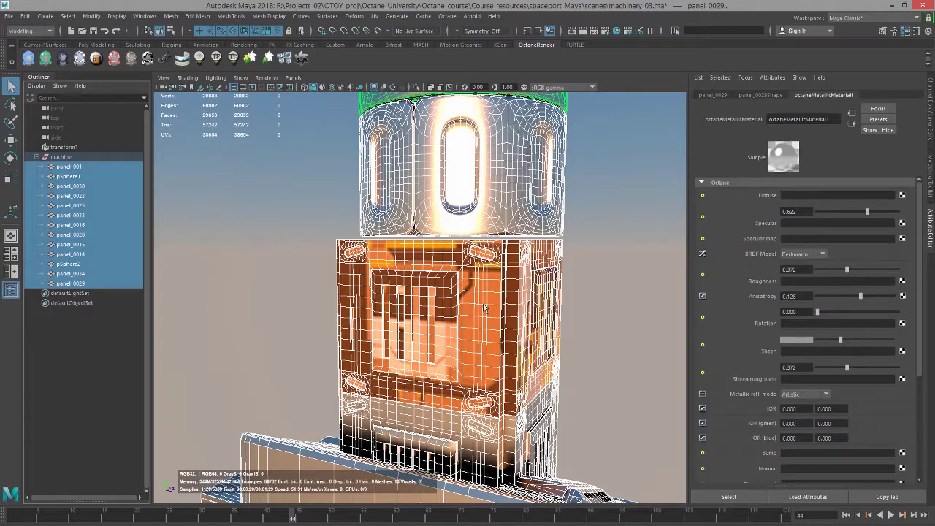
left_click(485, 301)
right_click(487, 294)
right_click_drag(487, 301, 488, 354)
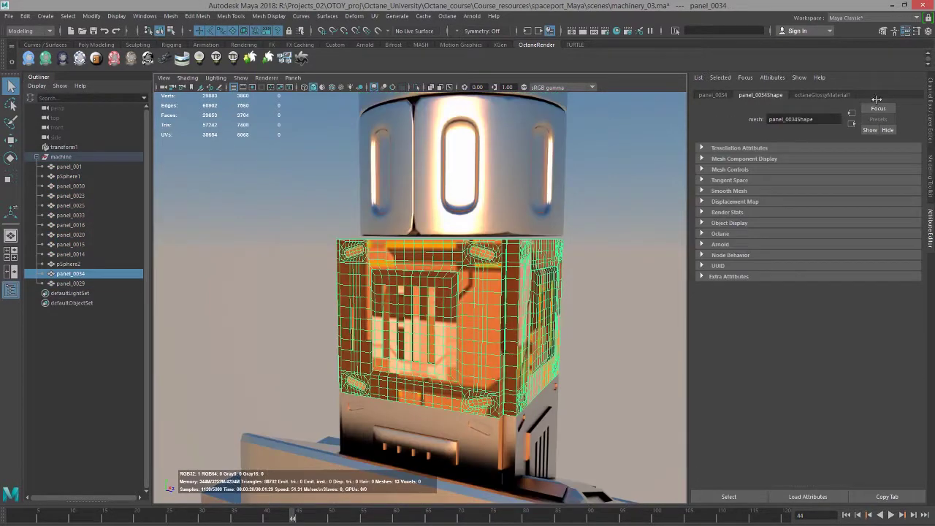
left_click(832, 96)
left_click(908, 196)
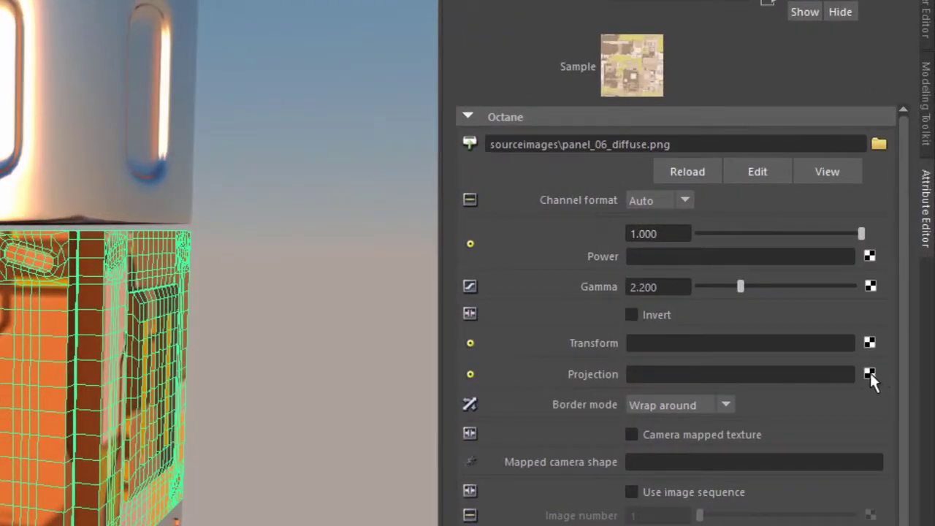
left_click(870, 374)
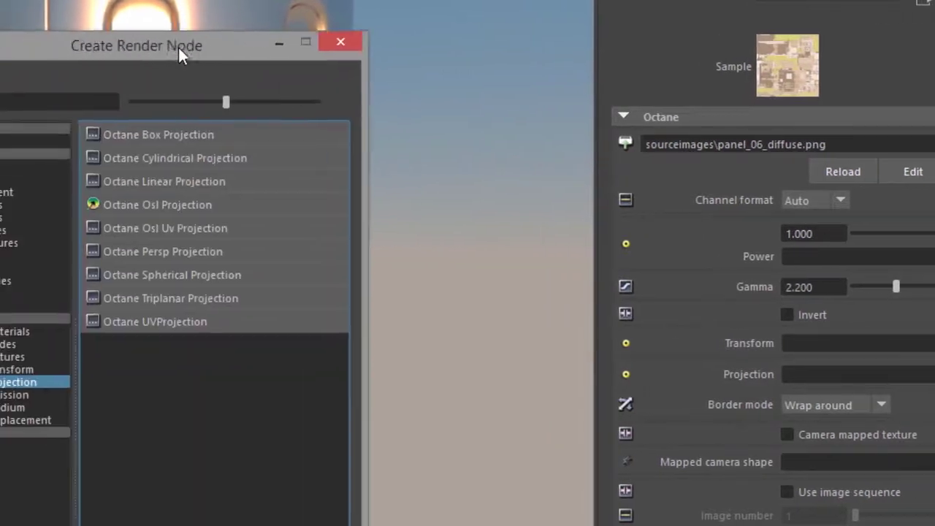
left_click_drag(178, 48, 213, 63)
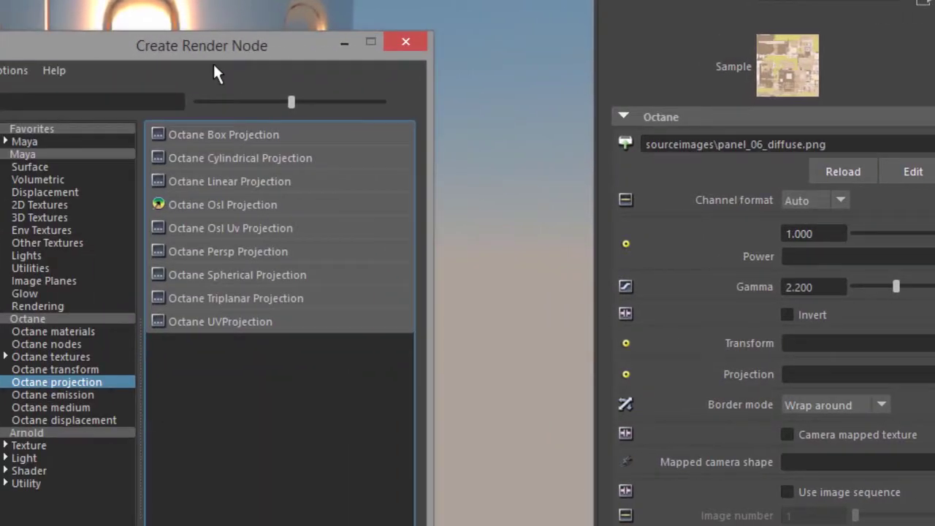
left_click(257, 135)
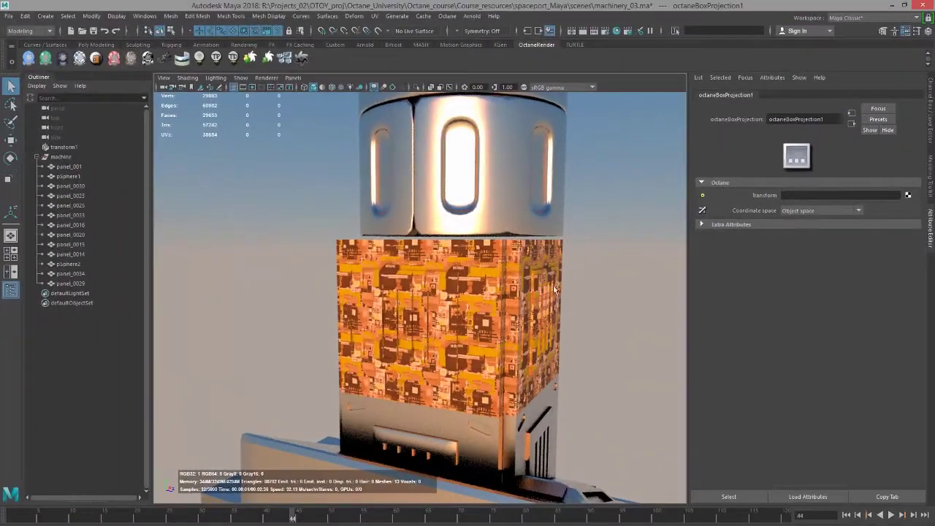
- Add a 3D transform to the box projection and set its first rotation value to 30
left_click_drag(555, 290, 600, 275, "alt")
scroll(601, 276, "up", 3)
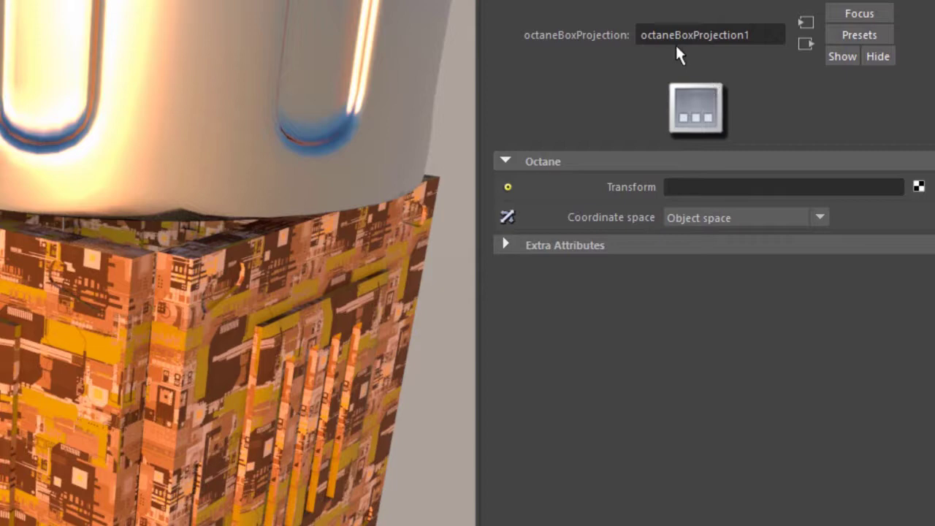
left_click(919, 188)
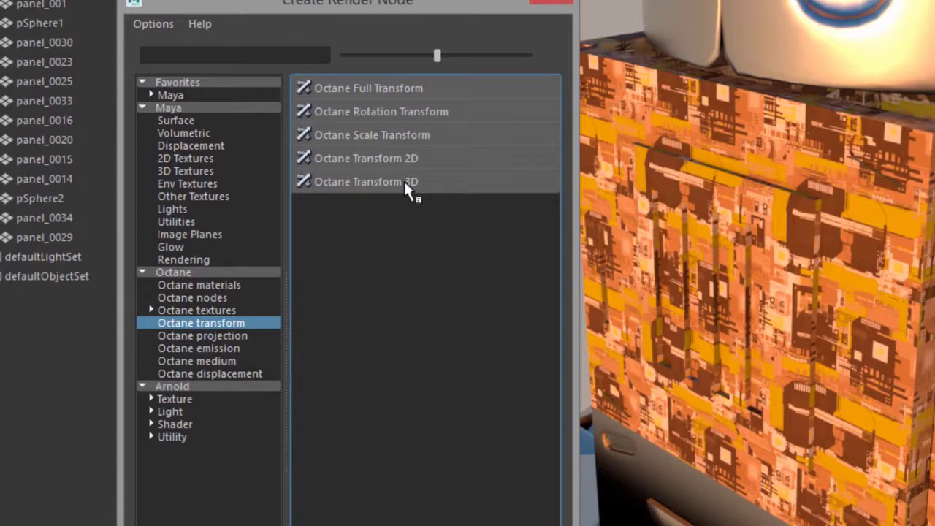
left_click(406, 183)
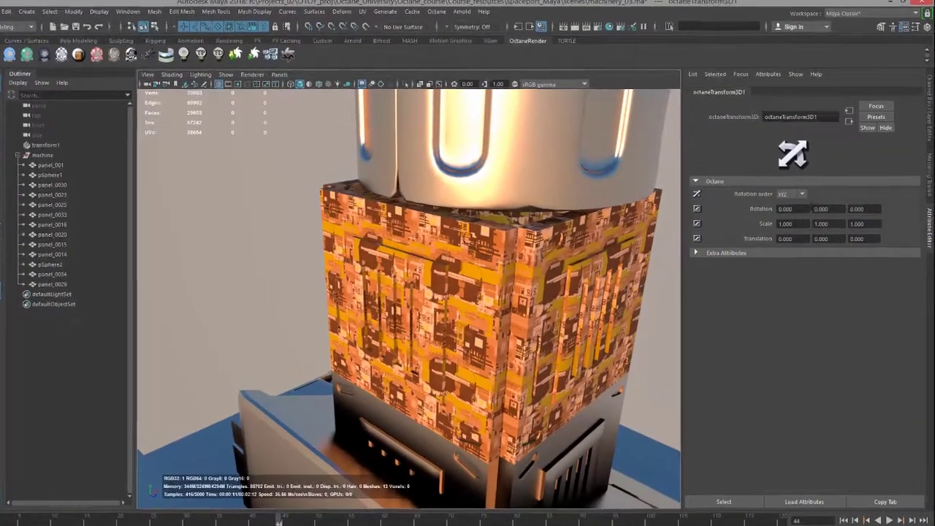
left_click(789, 209)
type("30")
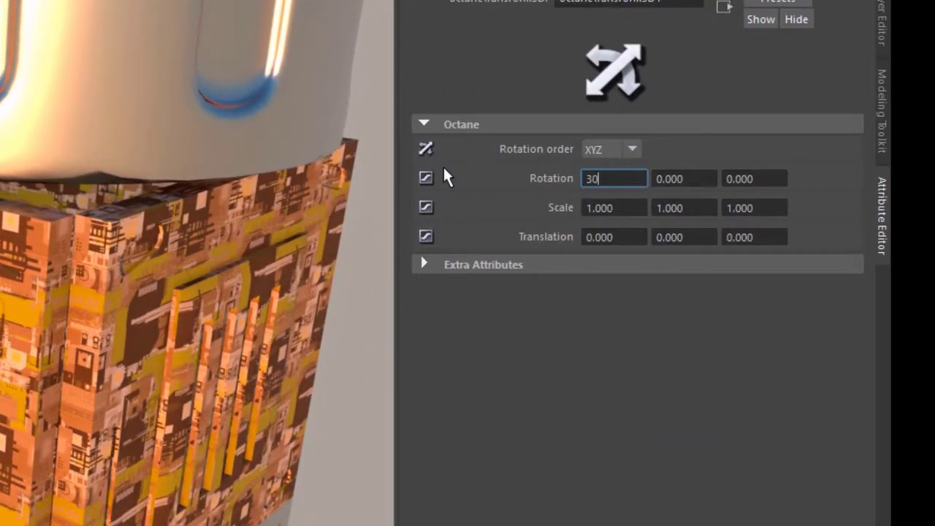
key("Return")
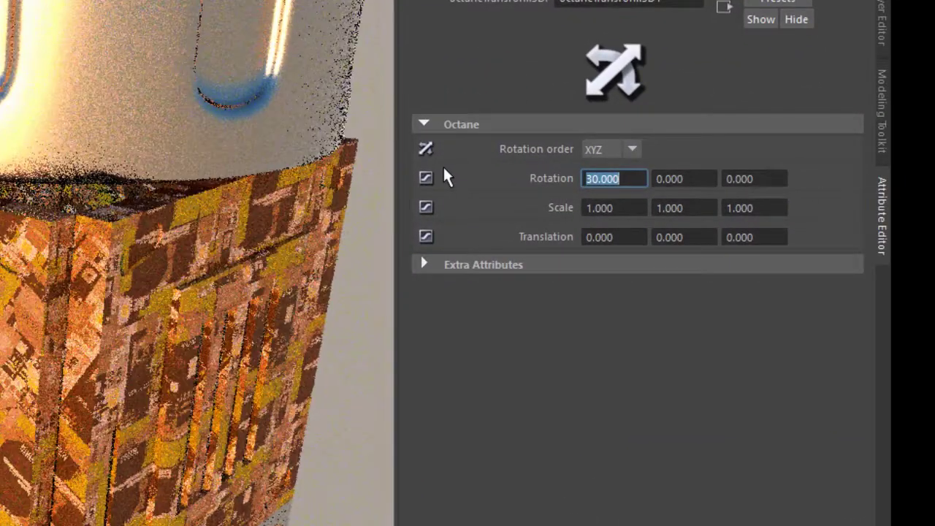
- Set the projection transform's scale to 0.5 on all three axes
left_click(628, 207)
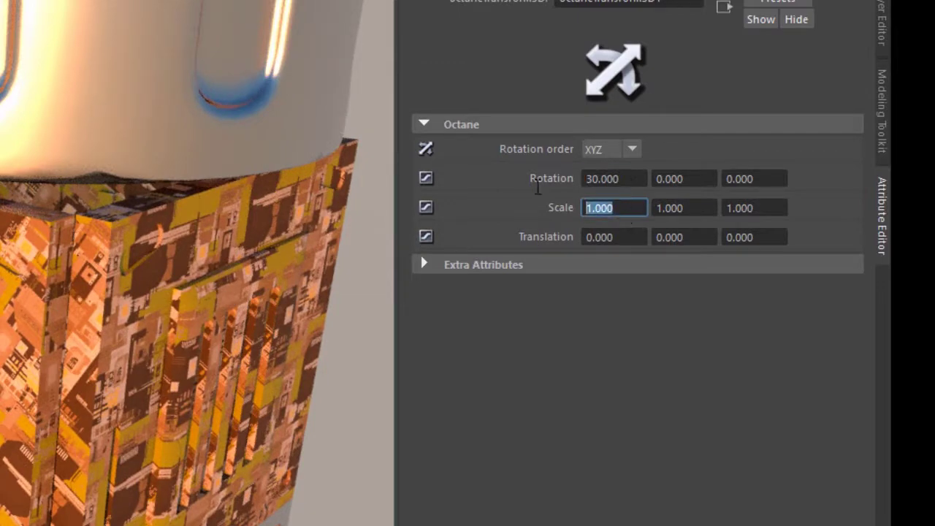
type(".5")
key("Return")
key("Tab")
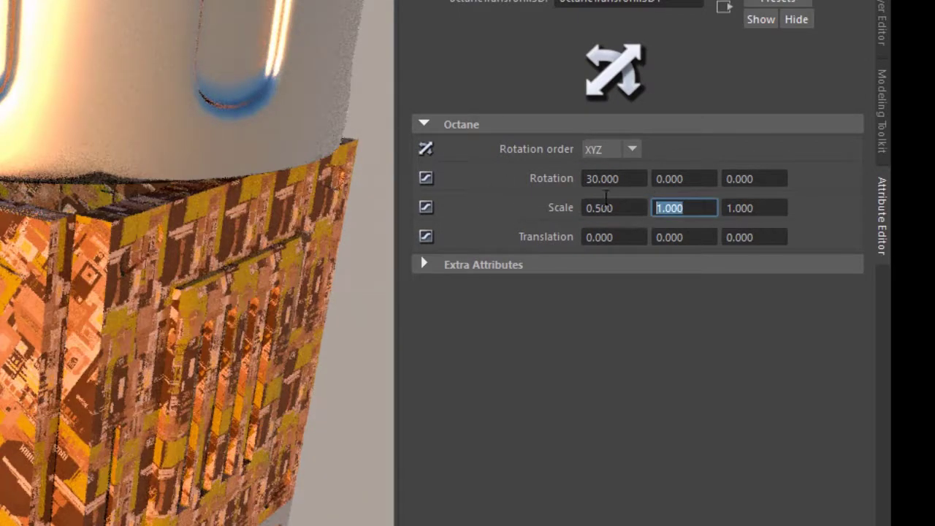
type(".5")
key("Return")
key("Tab")
type(".5")
key("Return")
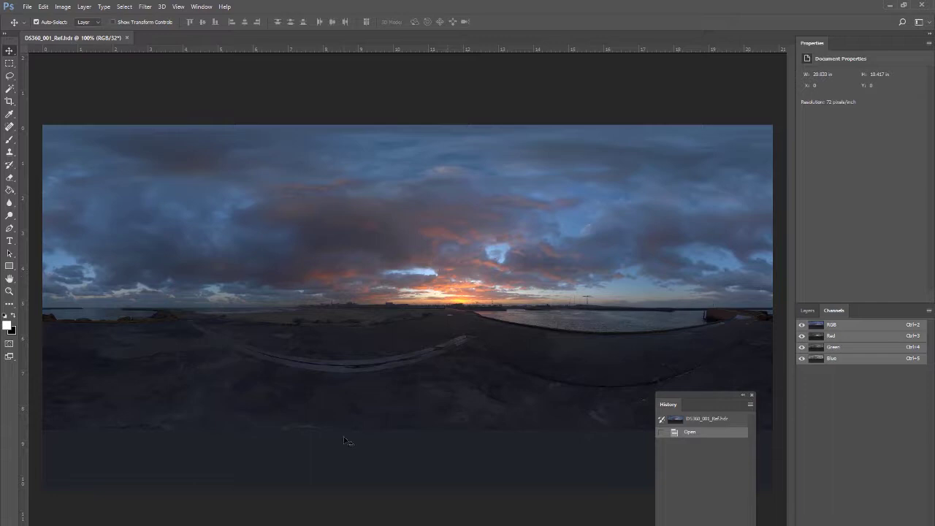
- Return from Photoshop to Maya, create a second Octane Glossy Material in the Hypershade, and graph its connections
left_click(890, 4)
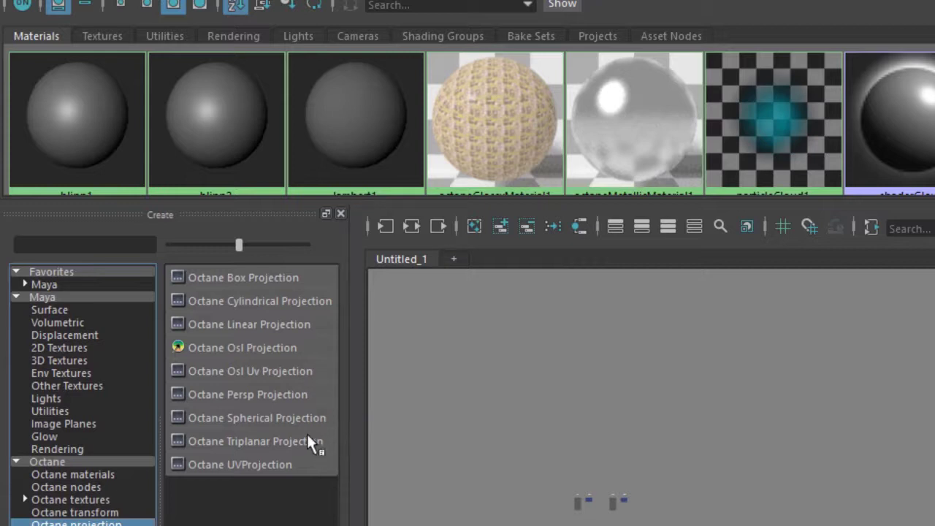
left_click(581, 386)
left_click_drag(24, 174, 105, 284)
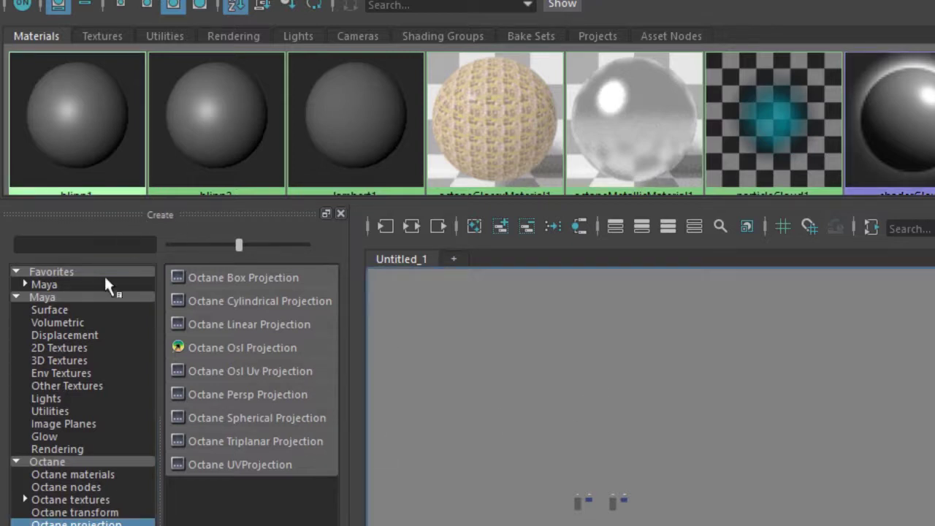
left_click(86, 474)
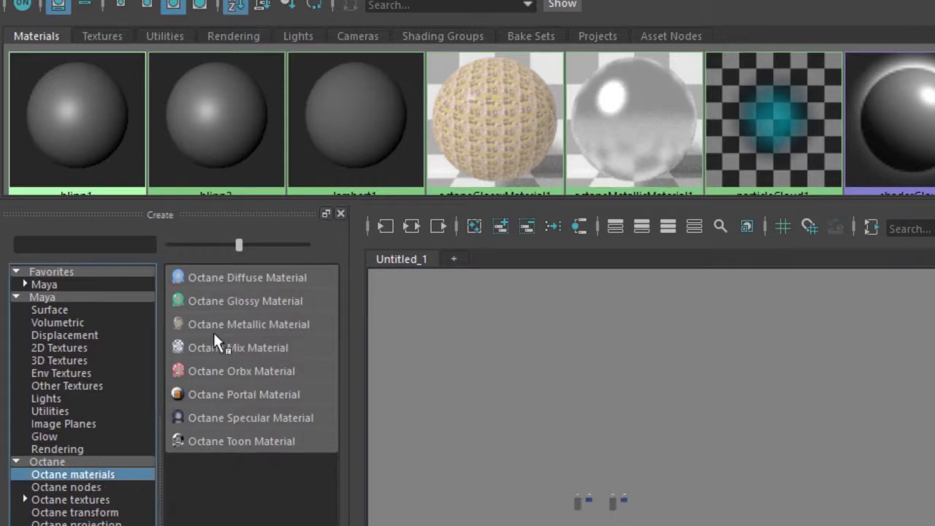
left_click(262, 301)
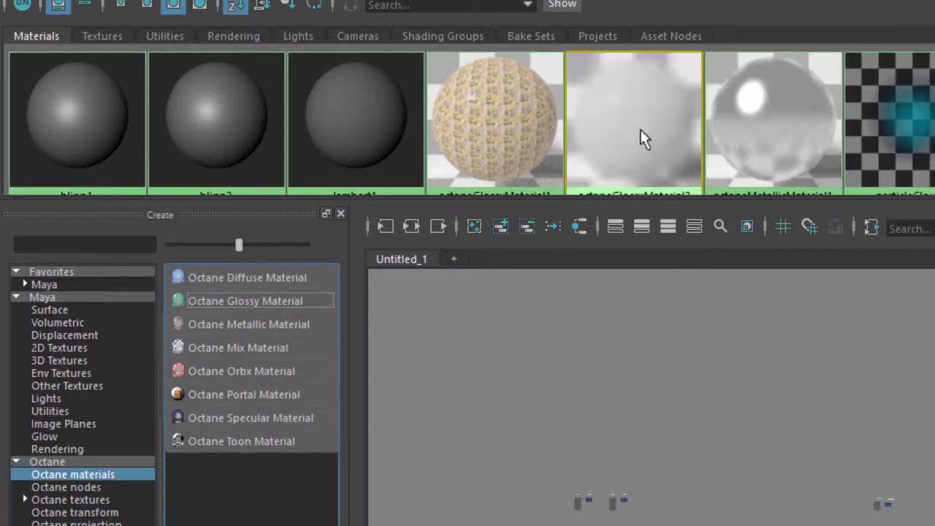
left_click(413, 223)
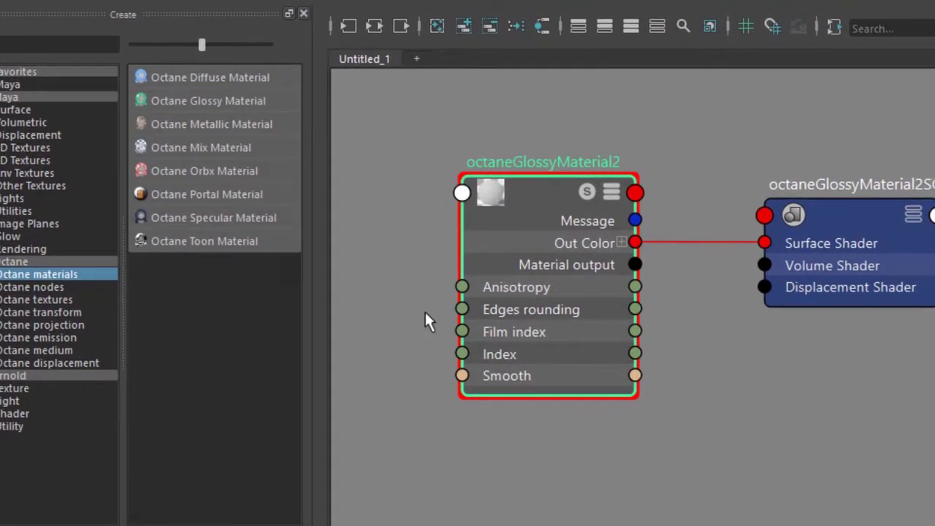
- Create an Octane Triplanar Texture from the Octane mapping textures and place its node beside octaneGlossyMaterial2
middle_click_drag(473, 509, 692, 492, "alt")
scroll(660, 281, "down", 1)
middle_click_drag(655, 292, 675, 236, "alt")
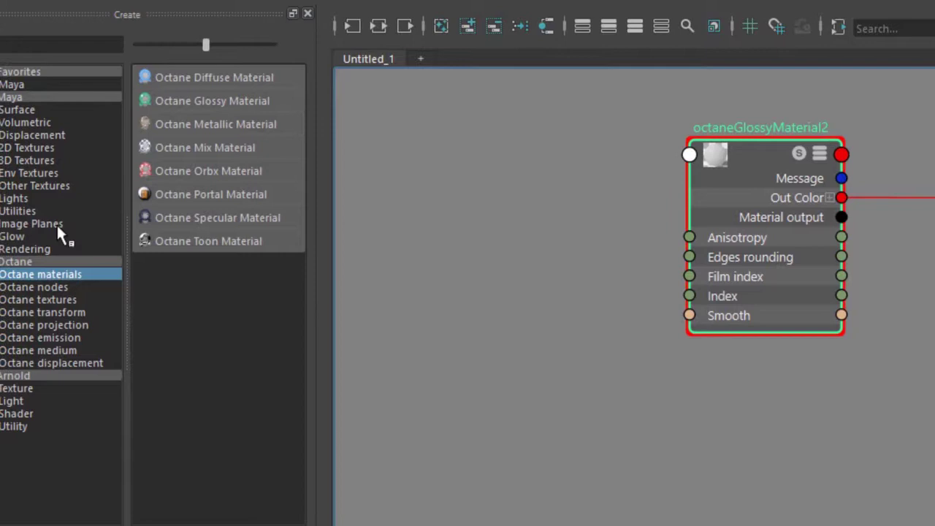
left_click(25, 300)
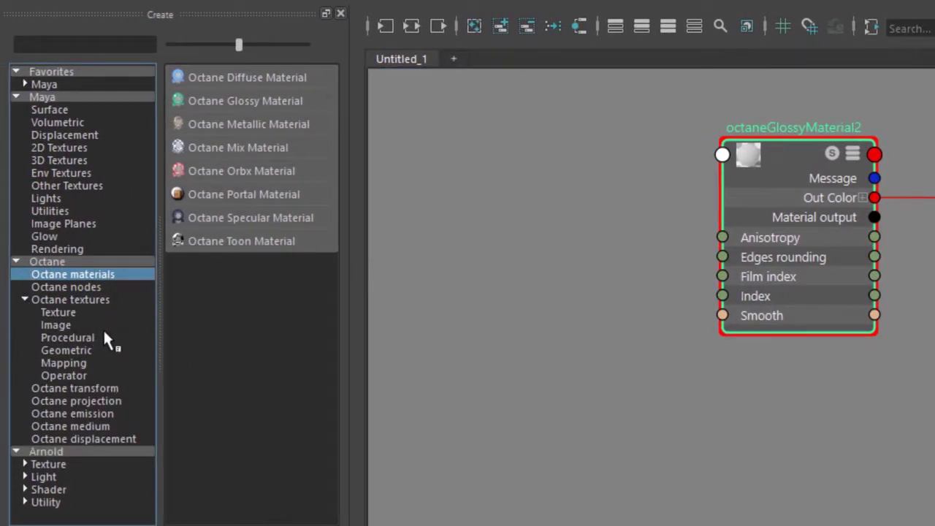
left_click(81, 361)
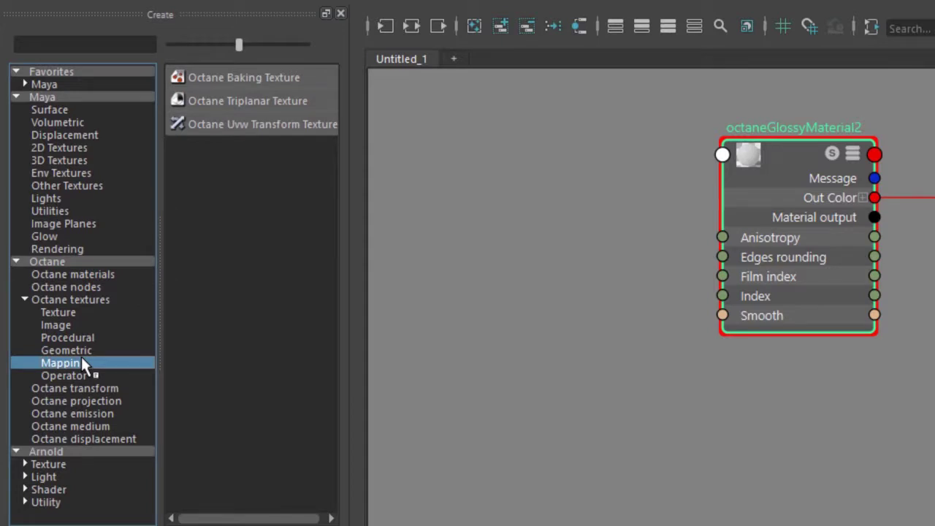
left_click(270, 106)
left_click_drag(556, 261, 576, 191)
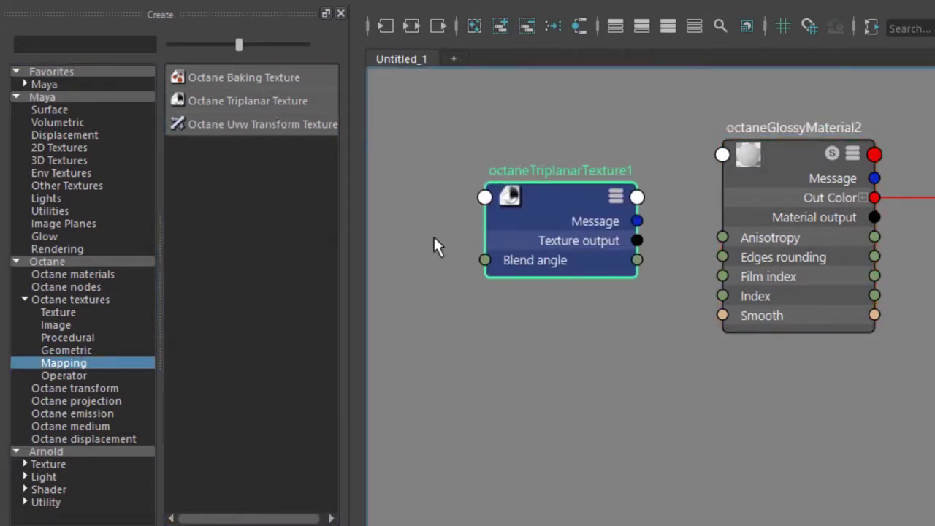
- Create an Octane Triplanar Projection and move its node in front of the triplanar texture in the graph
left_click(97, 400)
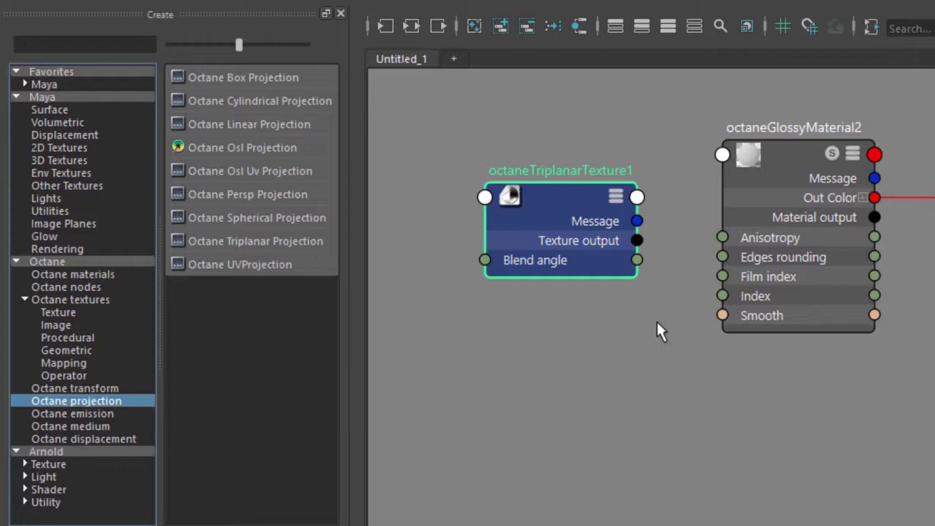
left_click(297, 238)
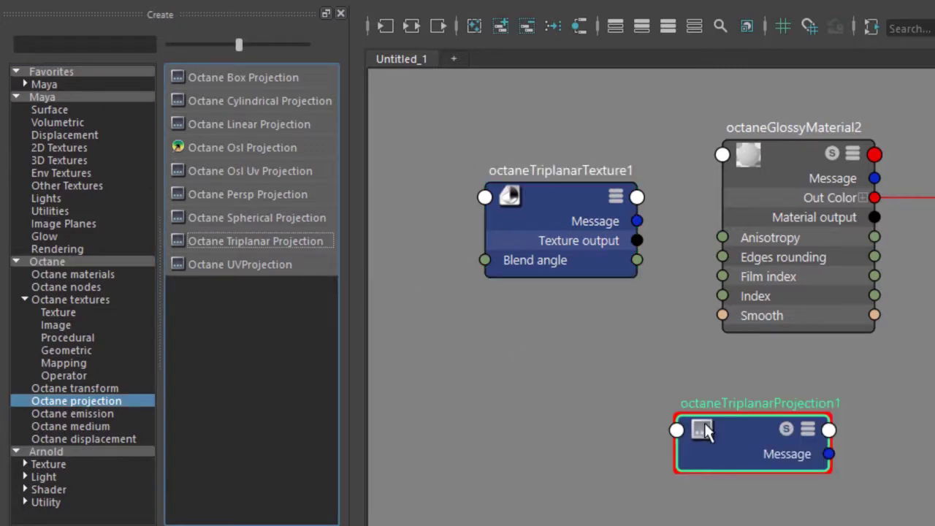
left_click_drag(706, 431, 301, 159)
scroll(662, 354, "down", 2)
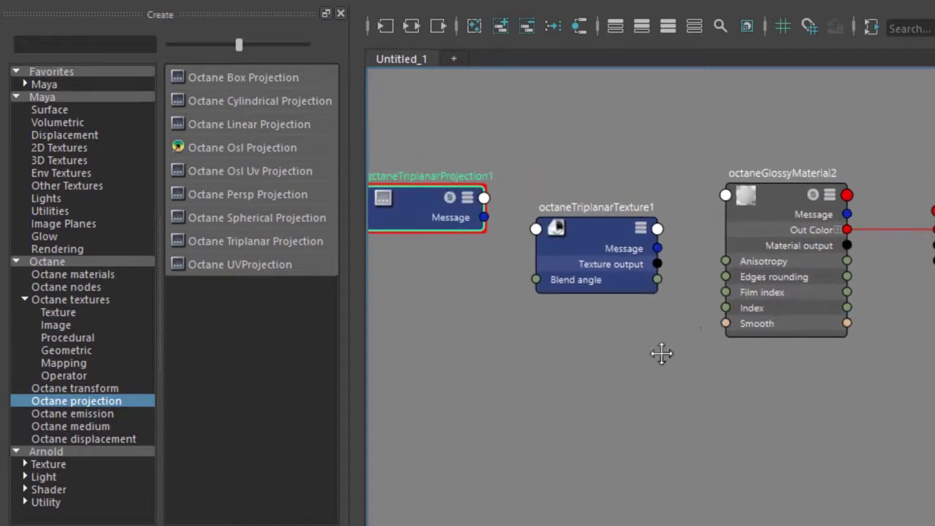
middle_click_drag(662, 354, 693, 367, "alt")
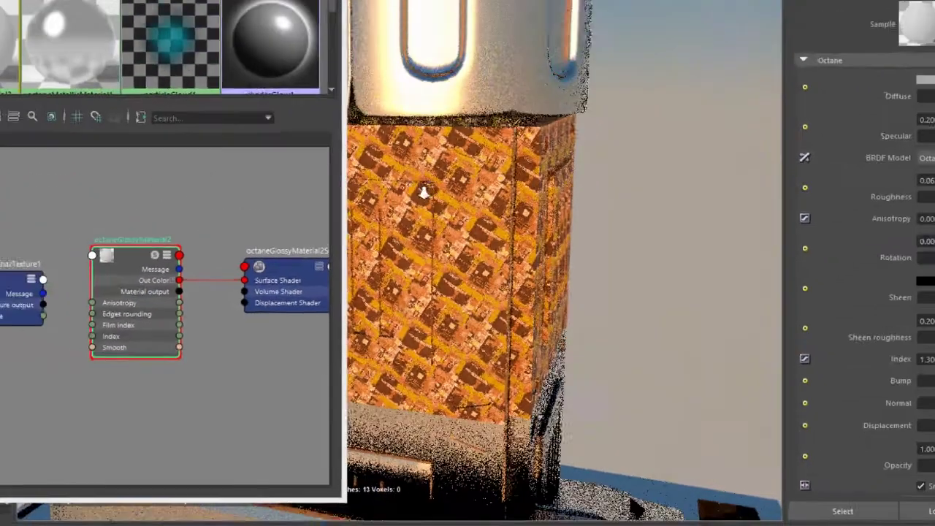
- Select the spheres on top of the machinery tower and assign octaneGlossyMaterial2 to them
middle_click_drag(424, 193, 504, 409, "alt")
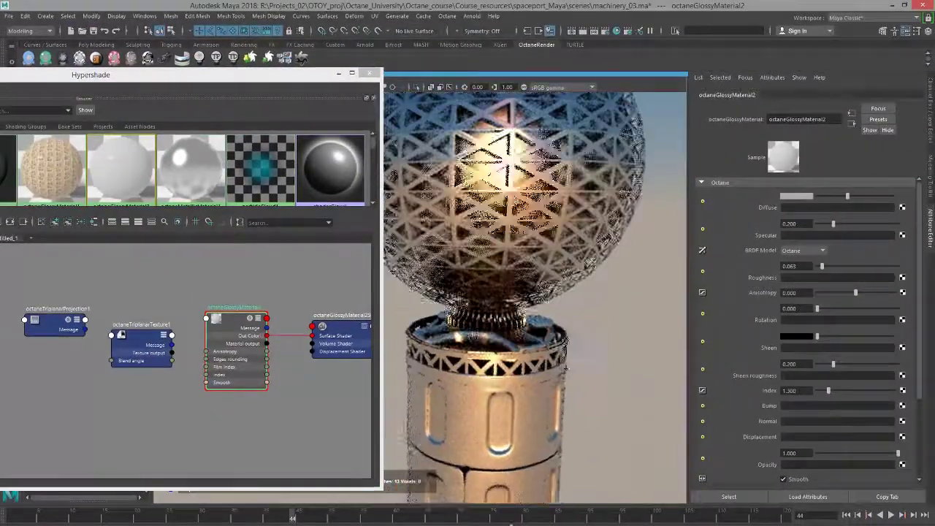
right_click_drag(504, 307, 473, 252, "alt")
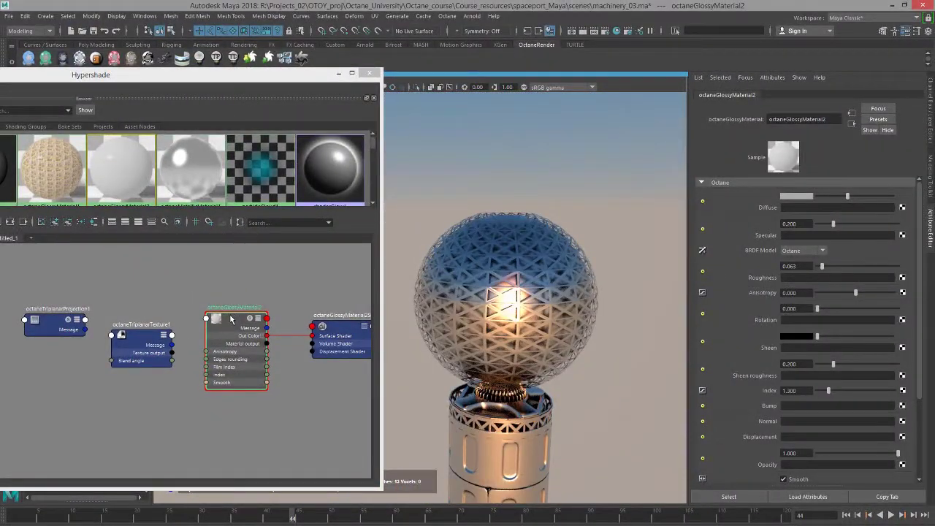
left_click(556, 258)
right_click_drag(231, 318, 232, 276)
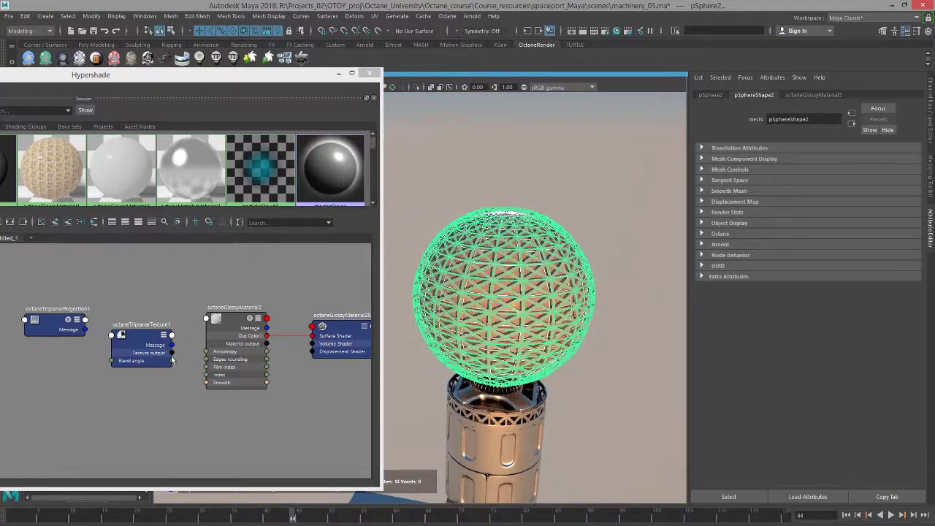
- Connect the triplanar texture to the Diffuse input of octaneGlossyMaterial2
left_click(225, 330)
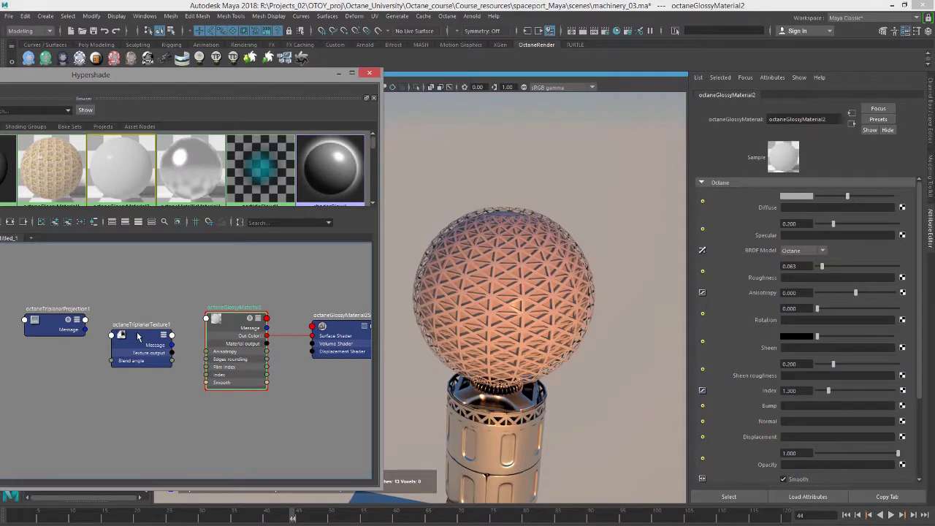
scroll(150, 342, "up", 3)
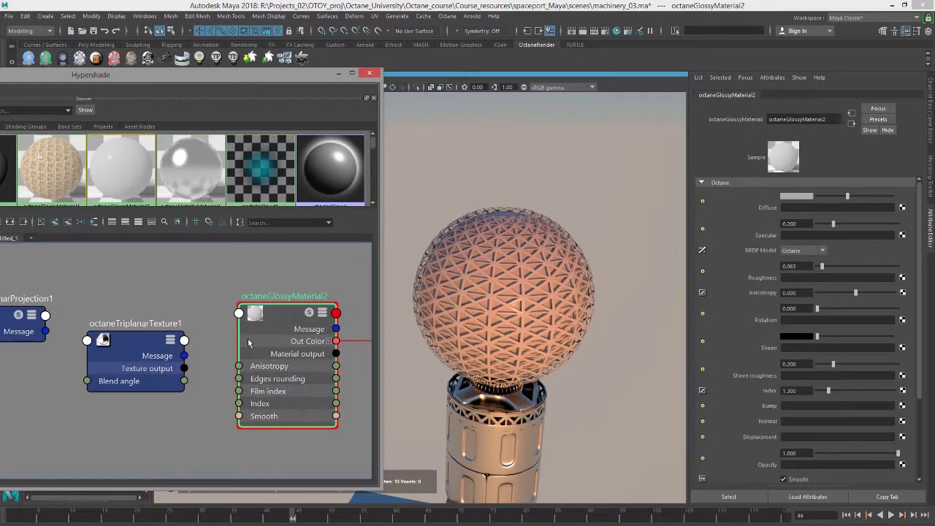
middle_click_drag(282, 345, 198, 339, "alt")
right_click_drag(199, 339, 138, 335, "alt")
middle_click_drag(145, 334, 133, 342, "alt")
right_click_drag(133, 341, 154, 347, "alt")
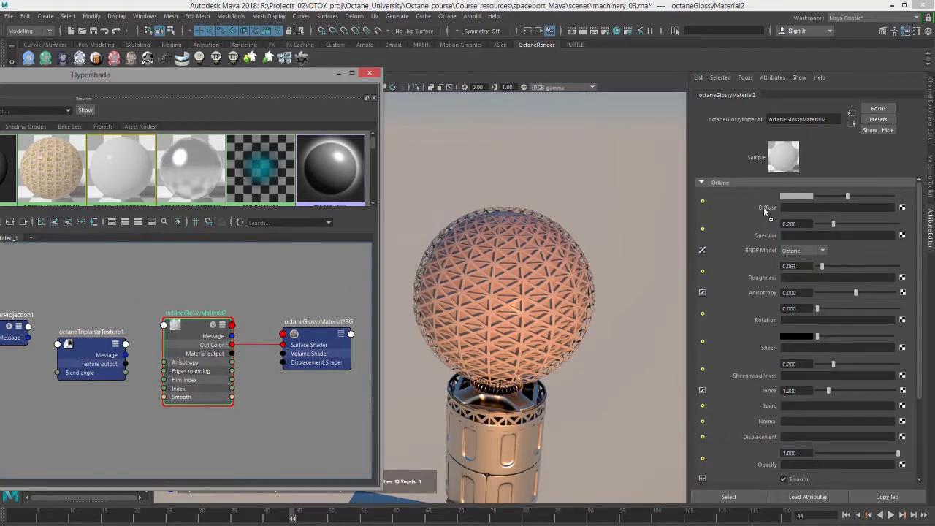
middle_click_drag(763, 206, 764, 207)
- Add an Octane Checks Texture to the triplanar texture's Positive X axis input
mouse_move(479, 307)
left_mouse_down("alt")
mouse_move(495, 328)
mouse_move(451, 324)
mouse_move(555, 309)
mouse_move(487, 324)
left_mouse_up("alt")
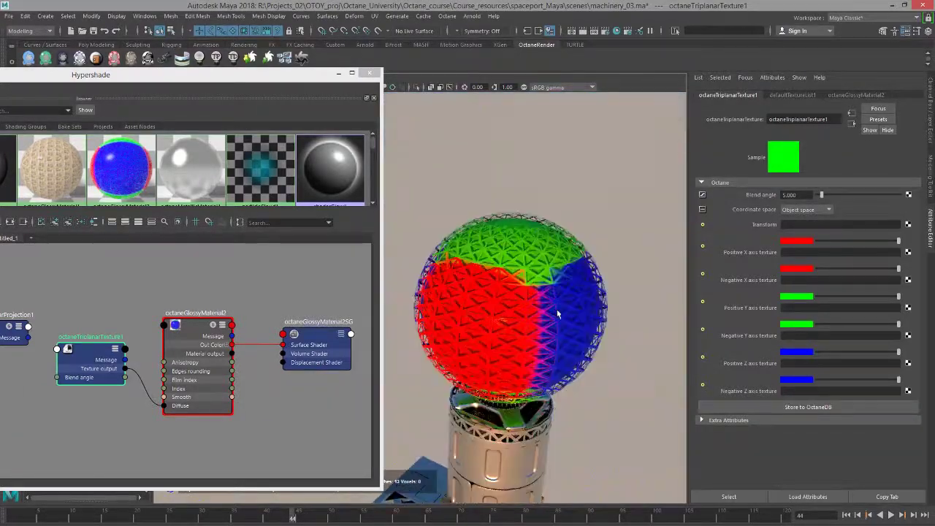
left_click_drag(551, 305, 570, 300, "alt")
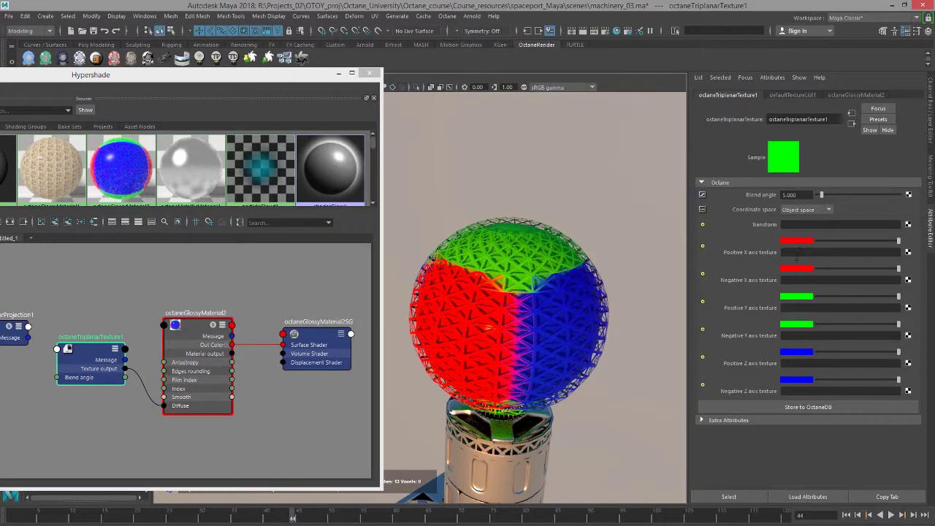
mouse_move(655, 342)
left_mouse_down("alt")
mouse_move(641, 333)
mouse_move(654, 327)
left_mouse_up("alt")
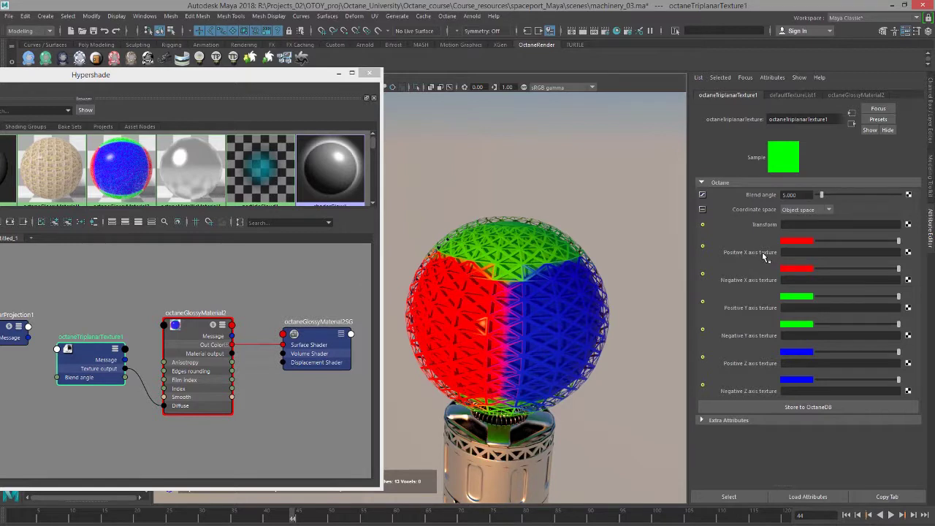
left_click(909, 253)
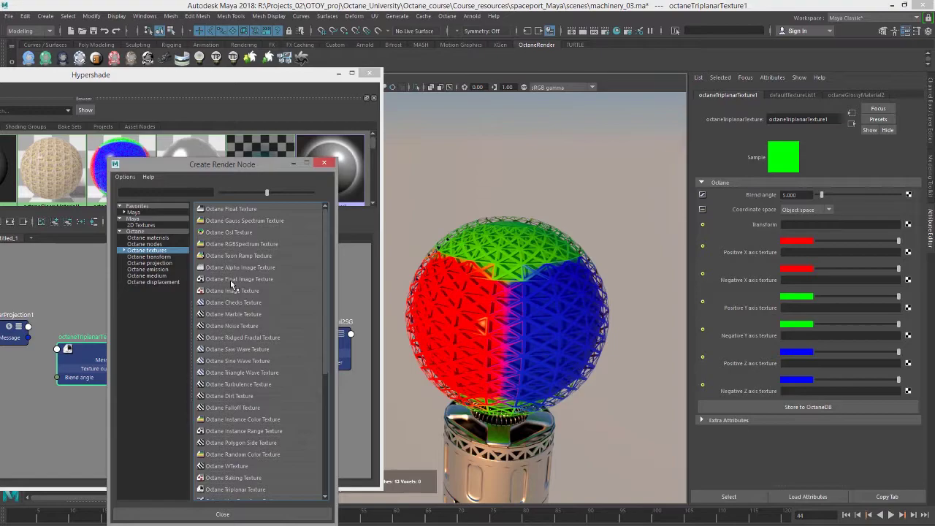
left_click(233, 303)
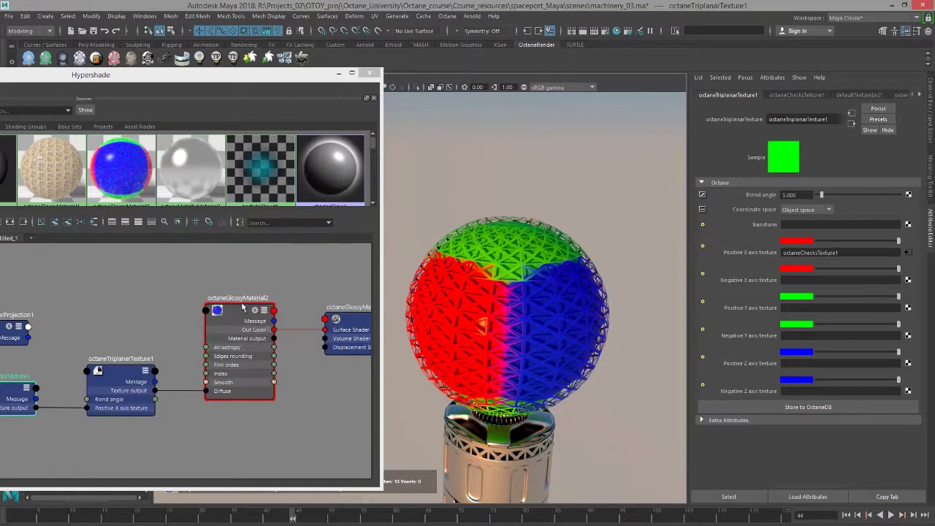
- Hide the outer lattice sphere to leave the solid sphere inside it exposed
middle_click_drag(529, 327, 402, 322, "alt")
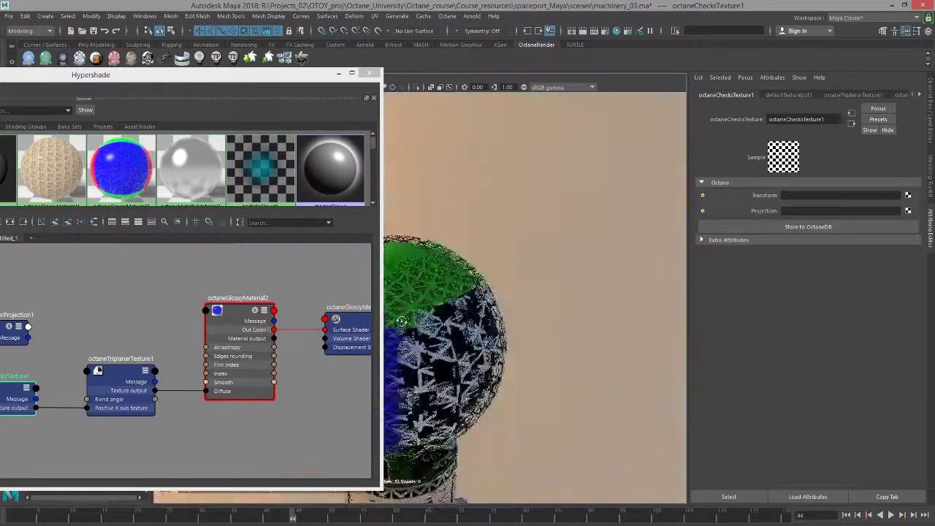
left_click_drag(402, 322, 518, 300, "alt")
left_click(518, 300)
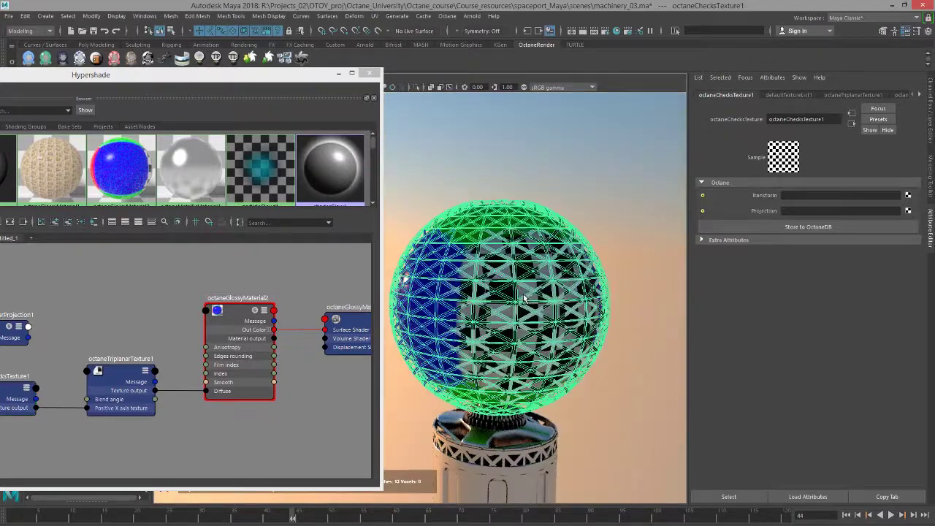
key("ctrl+h")
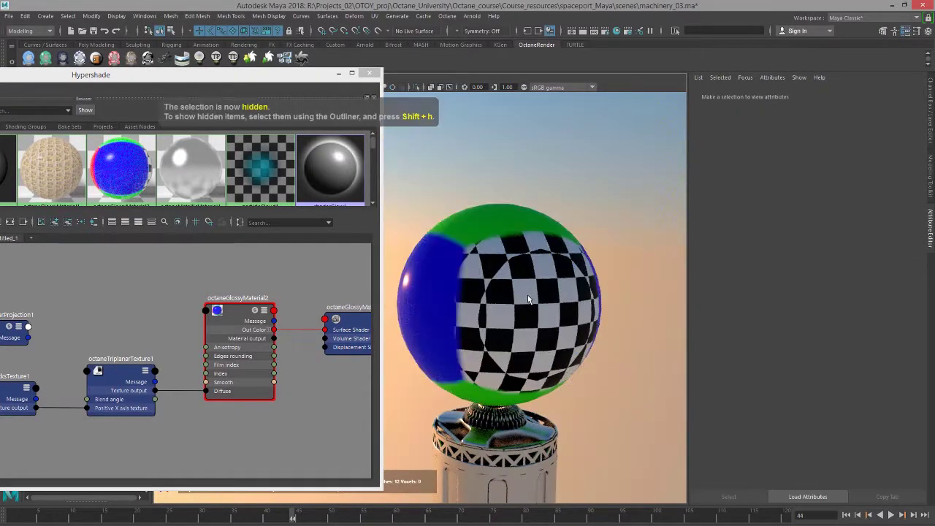
- Add a second Octane Checks Texture to the triplanar texture's Positive Z axis input
left_click(539, 299)
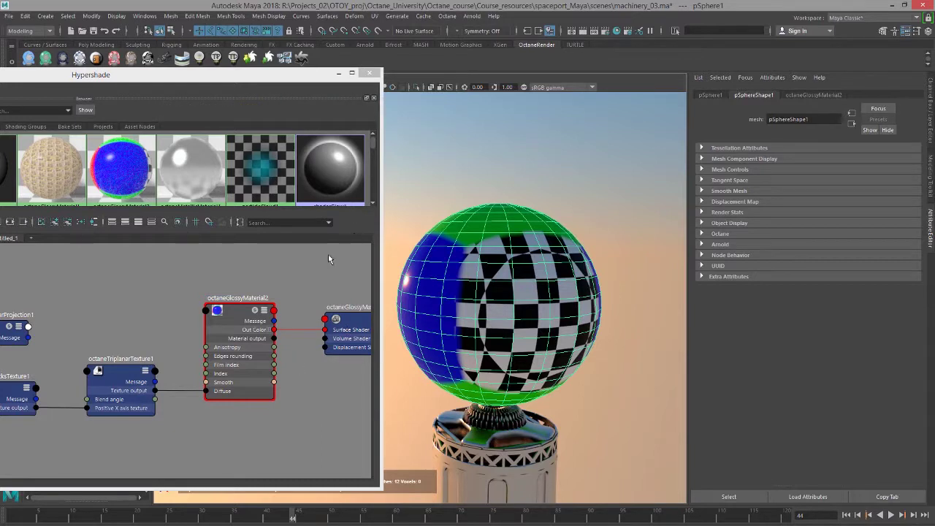
key("a")
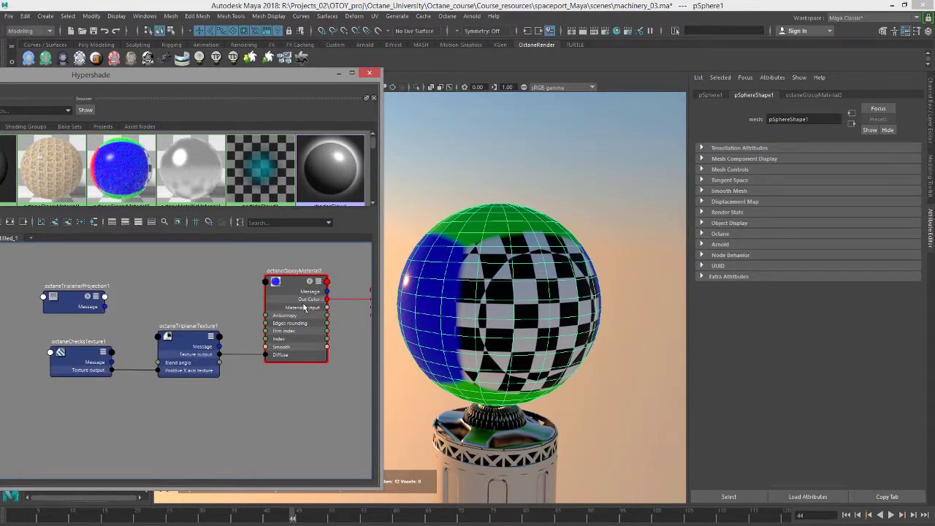
left_click(296, 291)
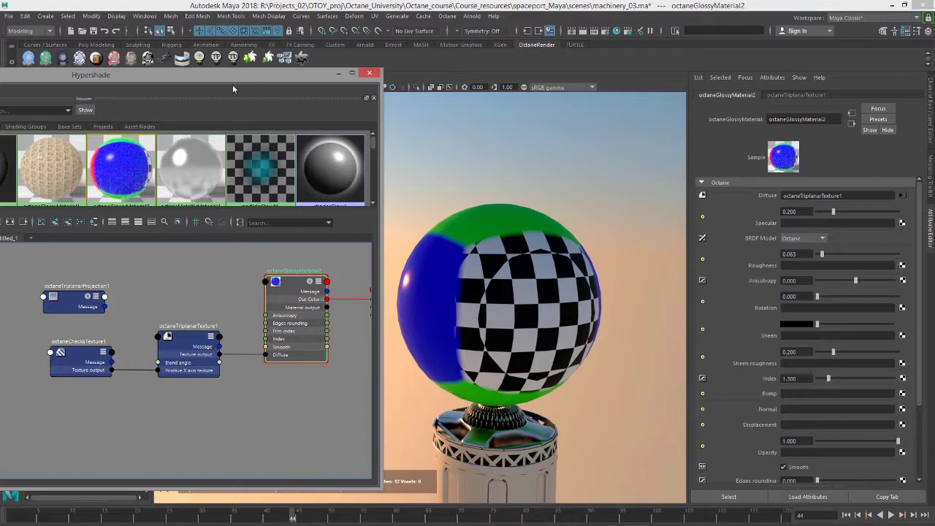
left_click_drag(239, 76, 172, 75)
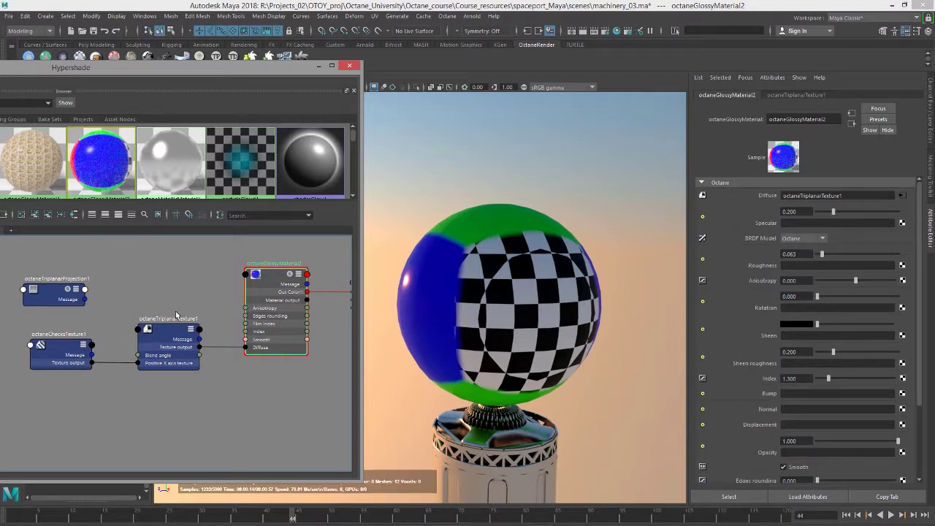
left_click(168, 336)
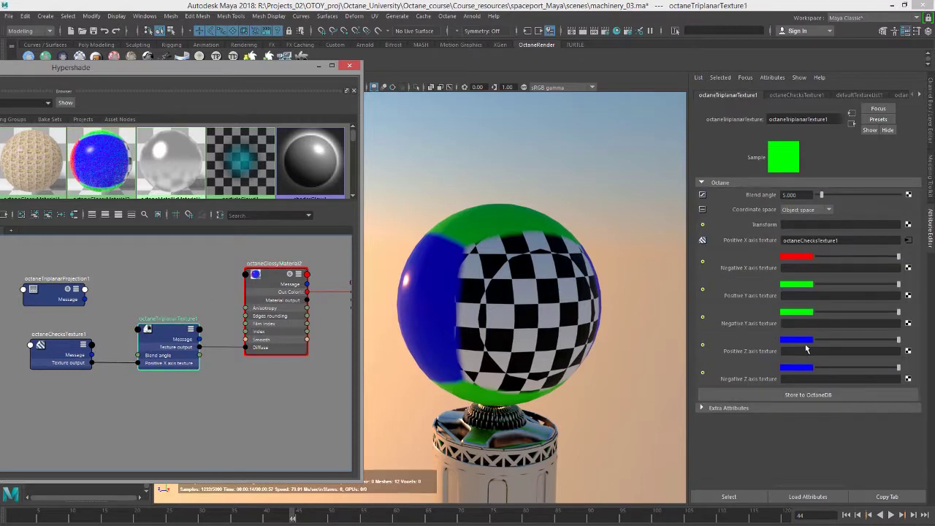
left_click(909, 351)
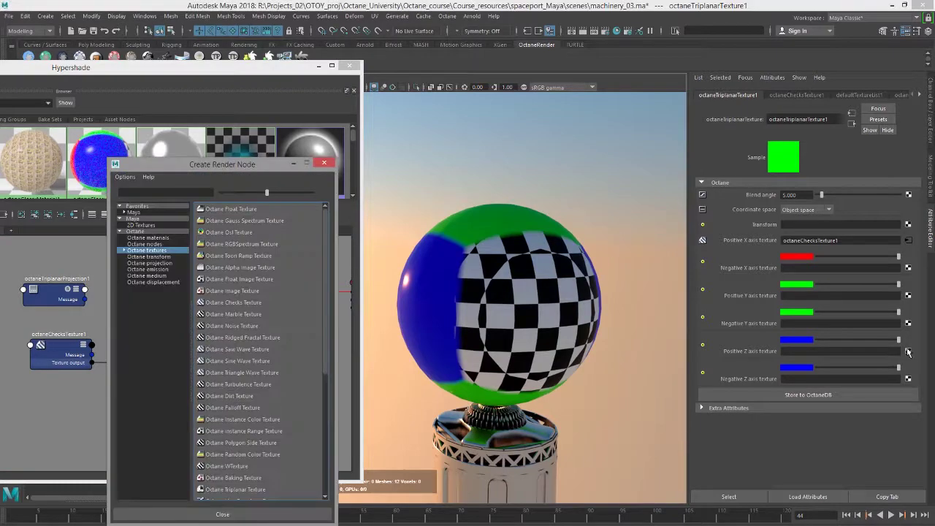
left_click(234, 303)
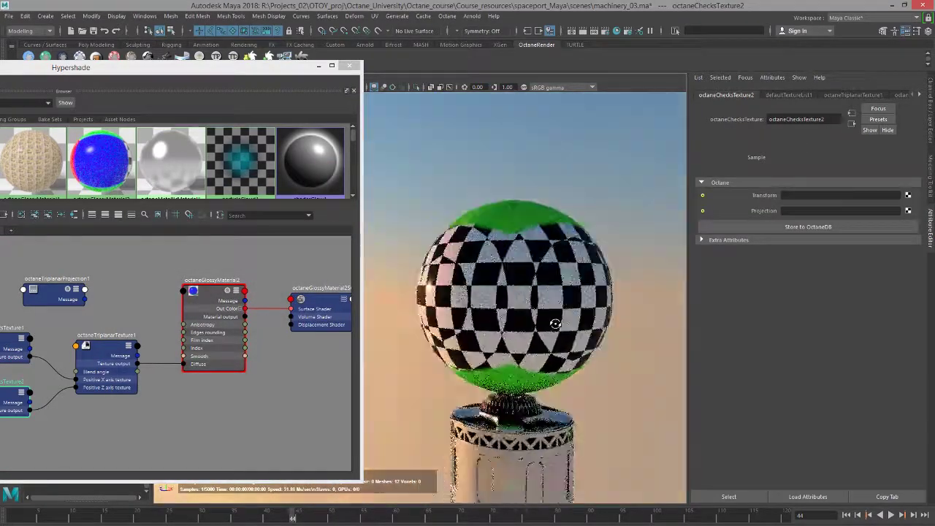
- Move the Hypershade window so the whole graph shows and align the triplanar projection node above the two checks textures
left_click_drag(555, 323, 440, 311, "alt")
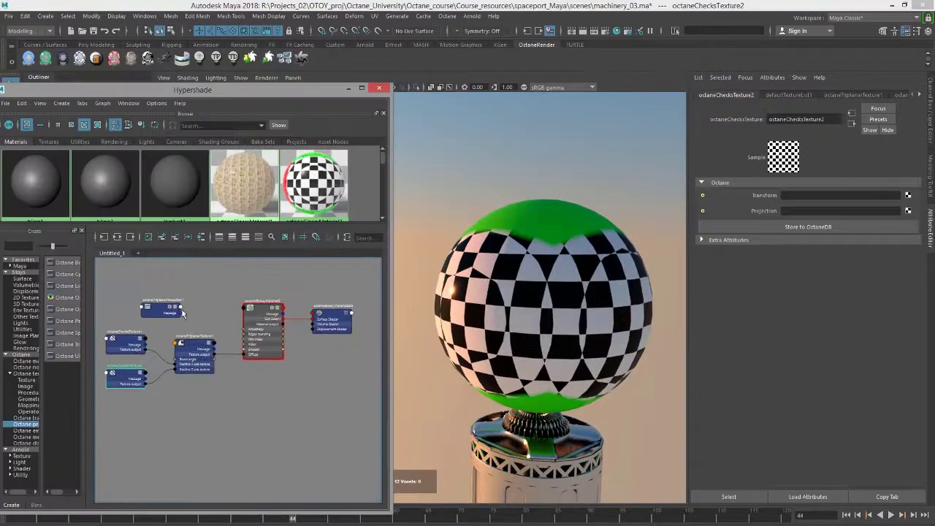
middle_click_drag(147, 306, 189, 295, "alt")
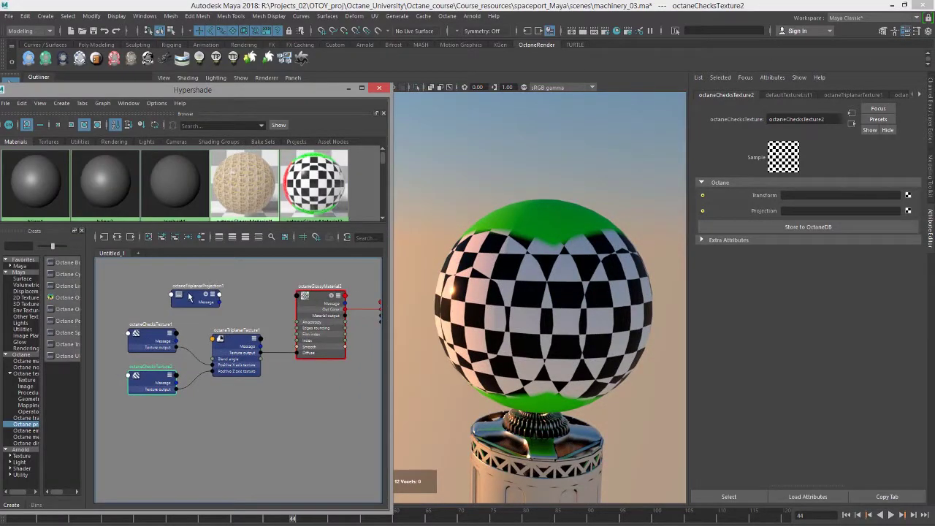
left_click_drag(188, 296, 148, 293)
right_click_drag(147, 293, 273, 324, "alt")
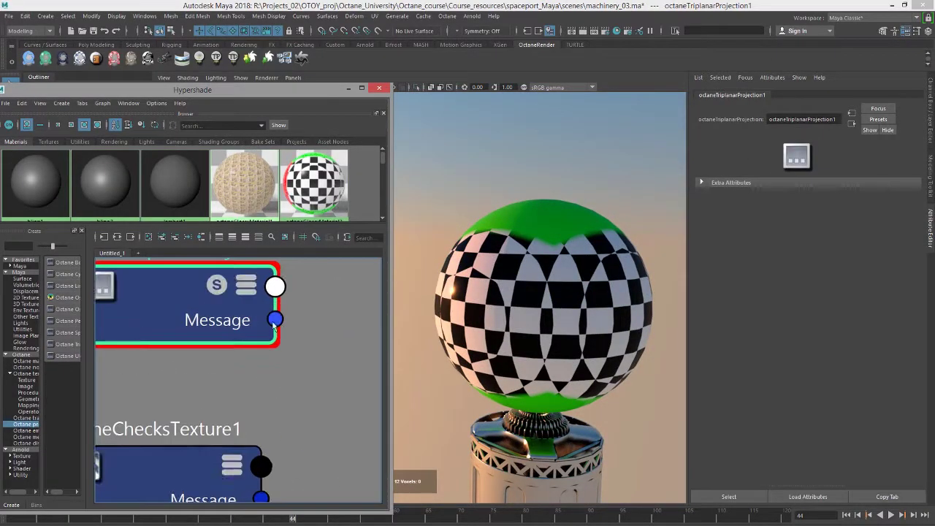
scroll(274, 326, "down", 10)
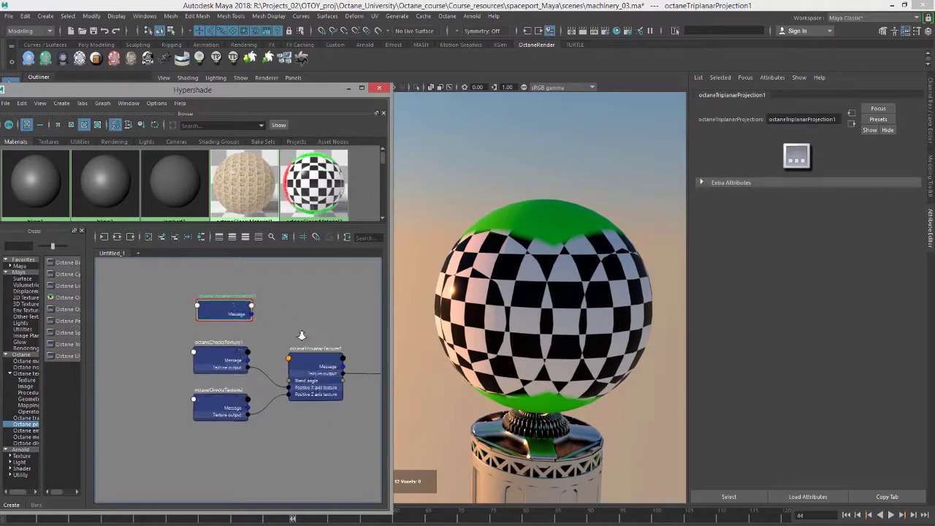
middle_click_drag(301, 335, 244, 328, "alt")
- Add an Octane Transform 3D node to the triplanar texture's Transform input and set its Z rotation to 30
left_click(257, 350)
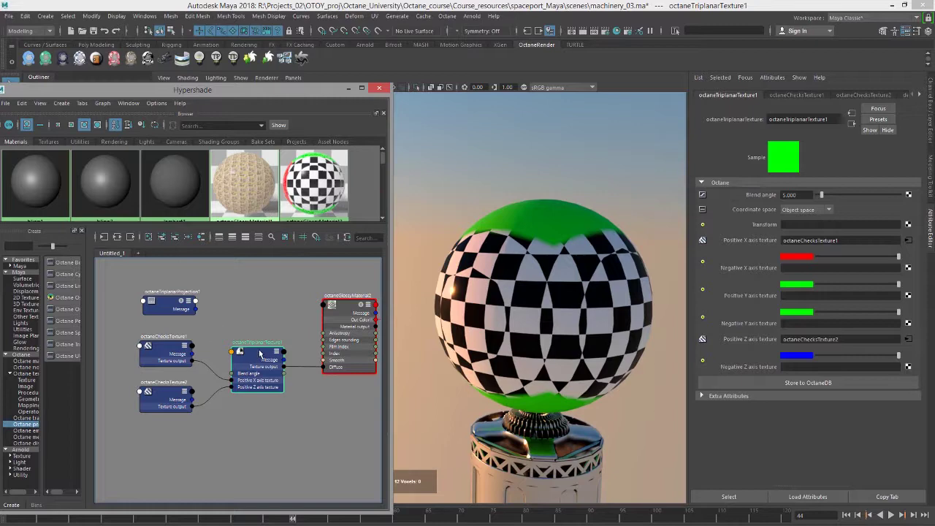
key("f")
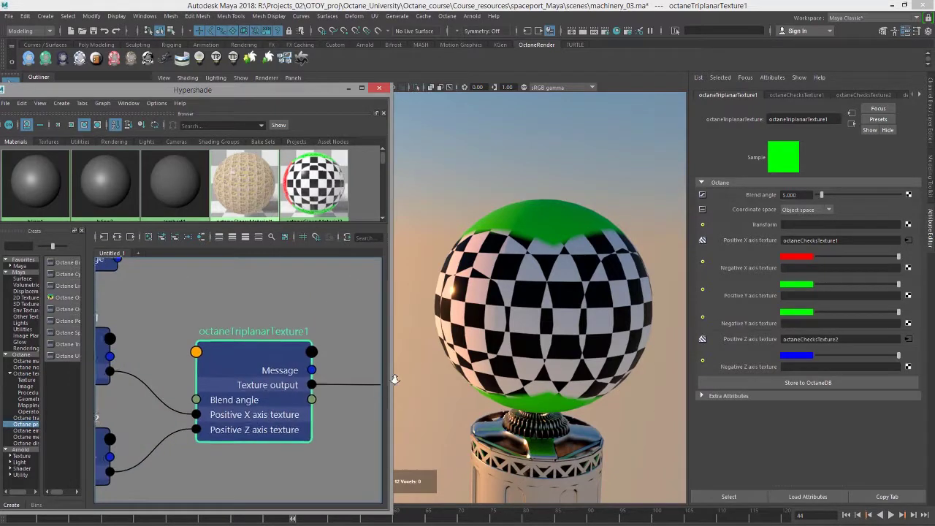
left_click(908, 225)
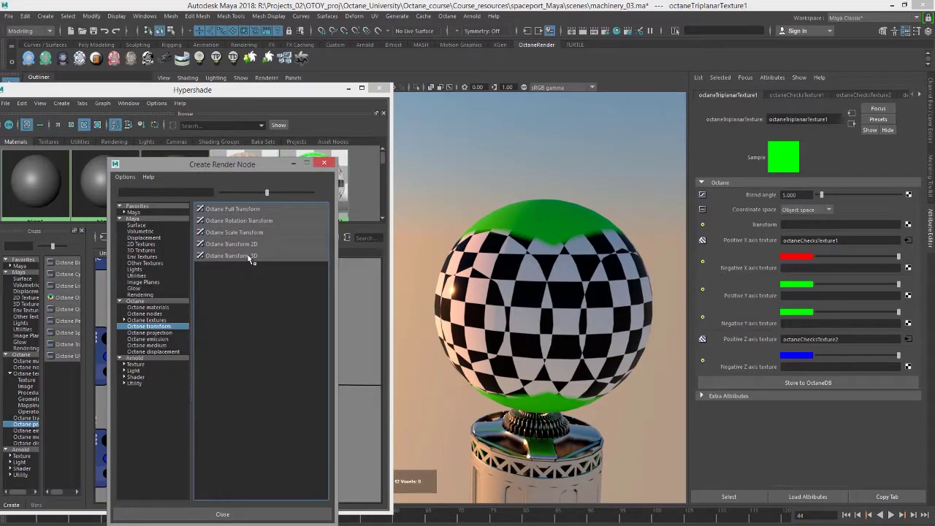
left_click(249, 258)
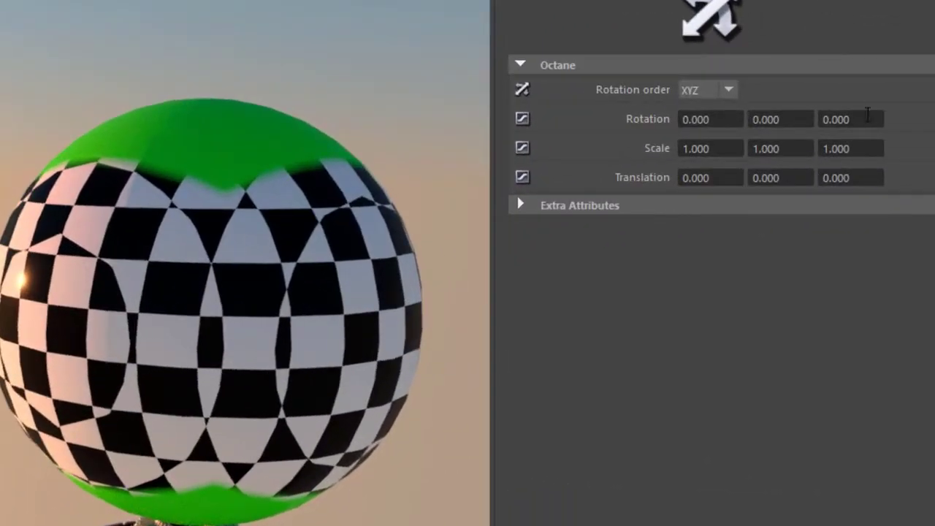
left_click(867, 115)
type("30")
key("Return")
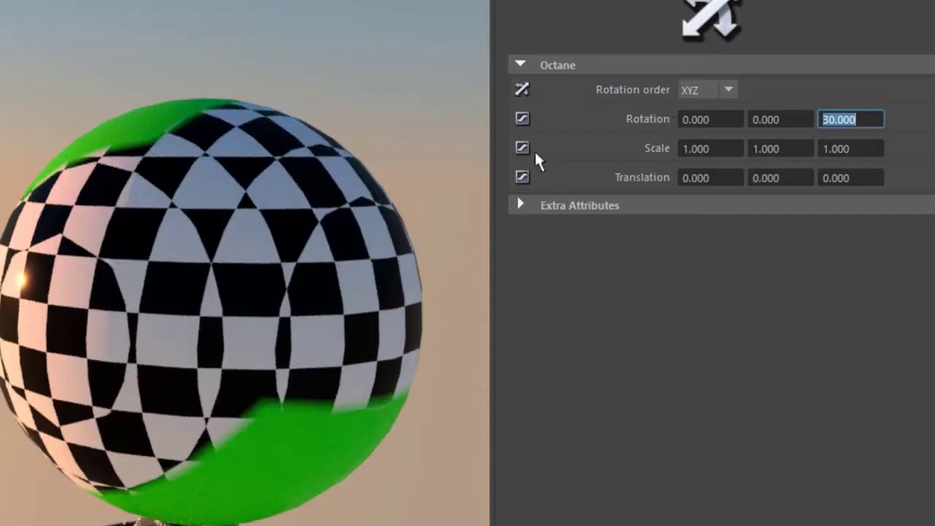
left_click_drag(168, 278, 194, 268, "alt")
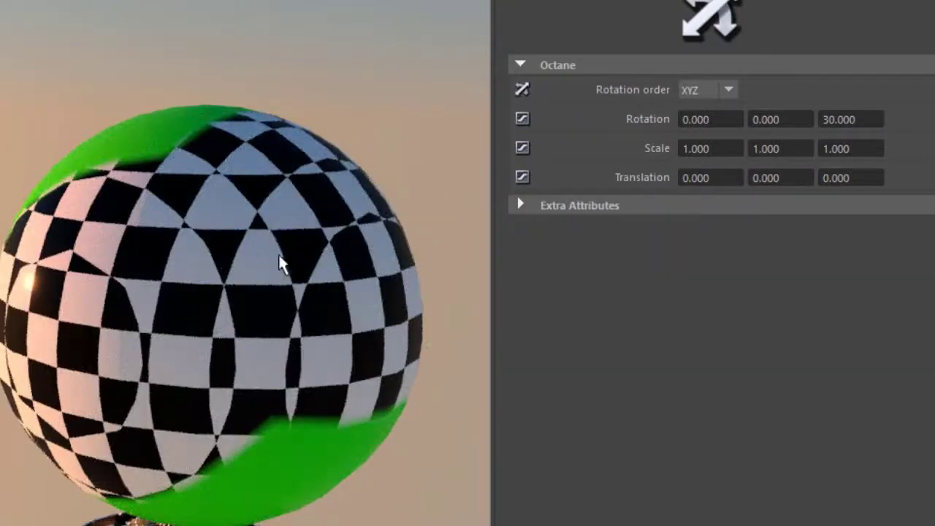
left_click_drag(205, 323, 284, 244, "alt")
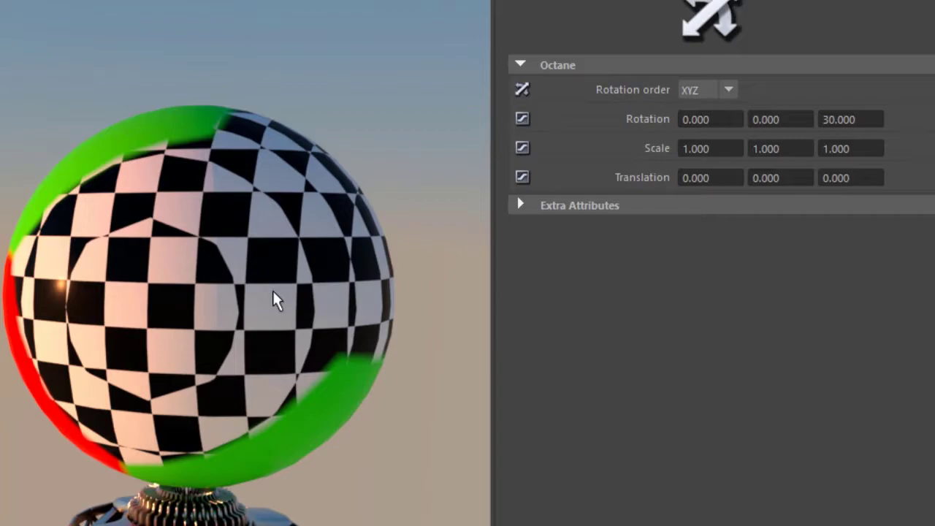
left_click_drag(273, 299, 287, 262, "alt")
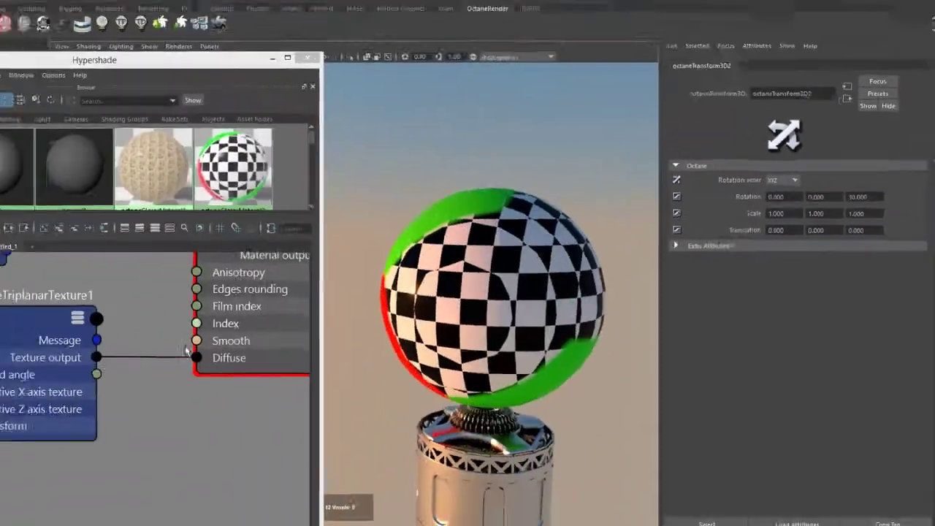
- Rearrange the shading graph so the triplanar projection node sits beside the two checks textures, upstream of them
middle_click_drag(264, 345, 313, 367, "alt")
right_click_drag(313, 368, 284, 361, "alt")
middle_click_drag(283, 361, 317, 355, "alt")
right_click_drag(317, 355, 227, 348, "alt")
middle_click_drag(227, 348, 303, 369, "alt")
left_click_drag(304, 364, 314, 424)
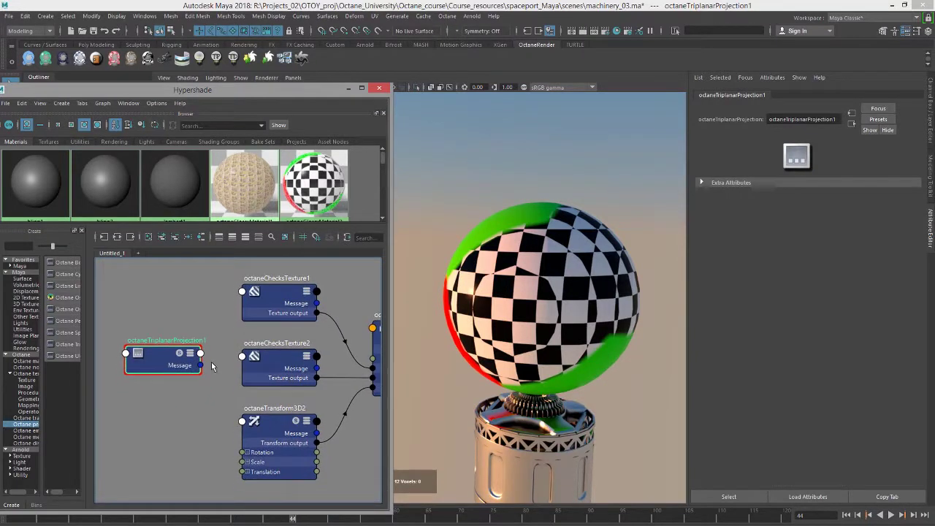
- Connect the triplanar projection node to the Projection input of both checks textures
left_click(277, 354)
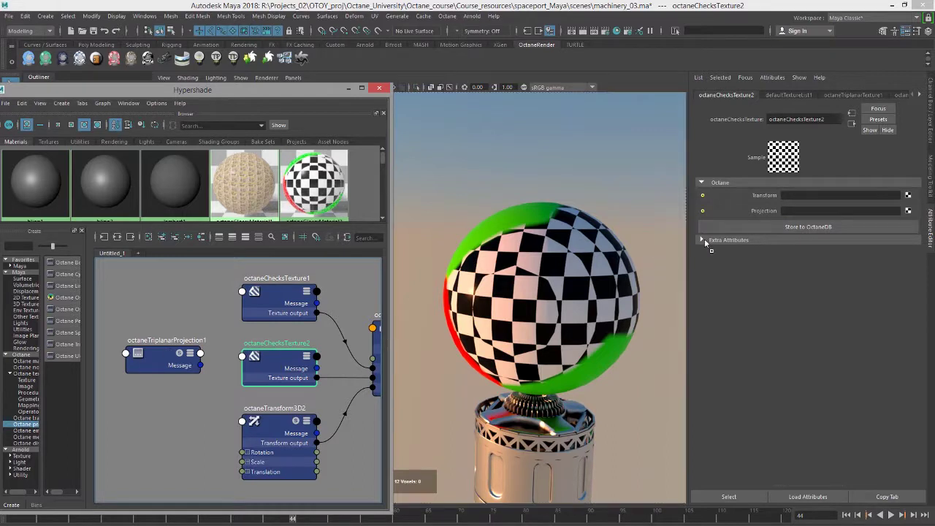
middle_click_drag(698, 265, 768, 211)
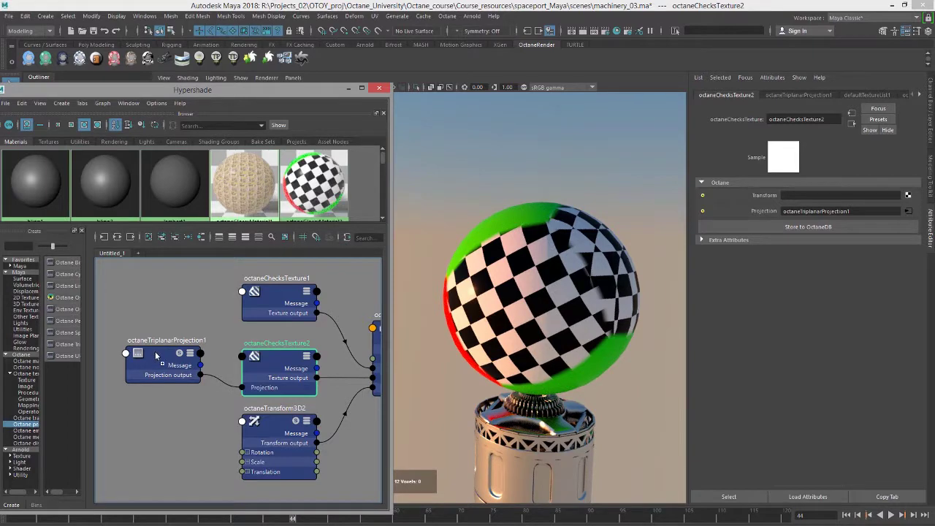
left_click(277, 289, "shift")
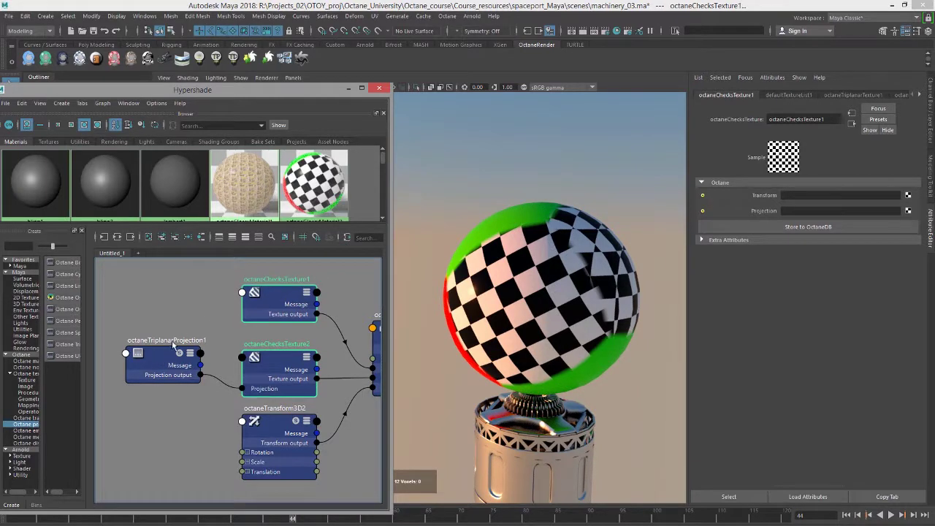
middle_click_drag(173, 346, 763, 212)
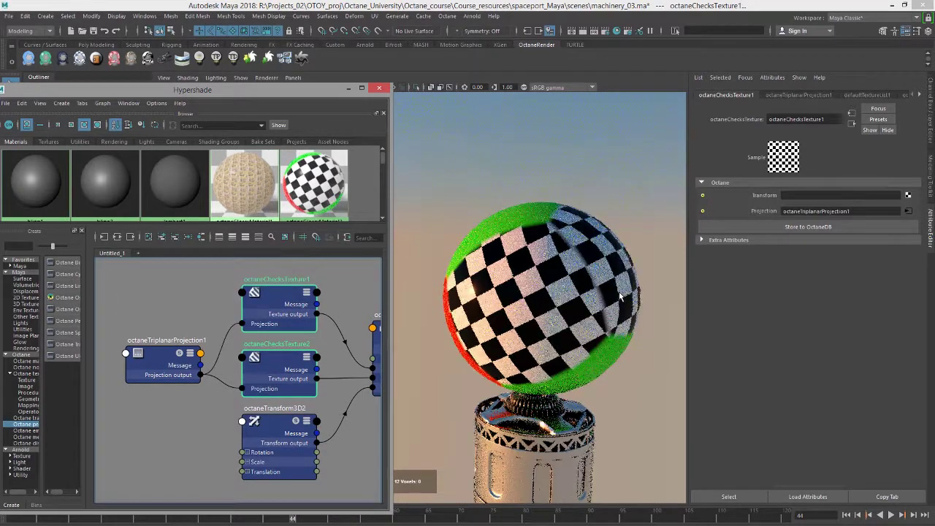
left_click_drag(619, 295, 531, 292, "alt")
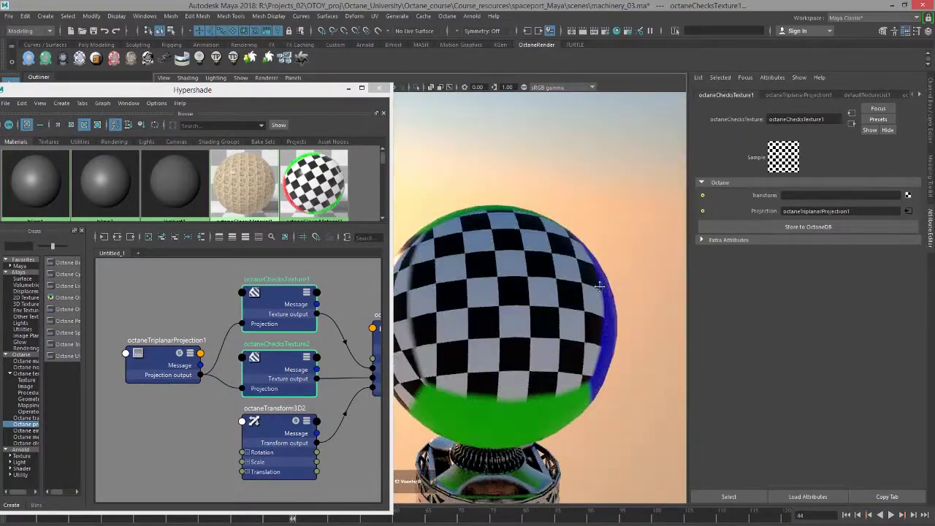
left_click_drag(599, 285, 527, 315, "alt")
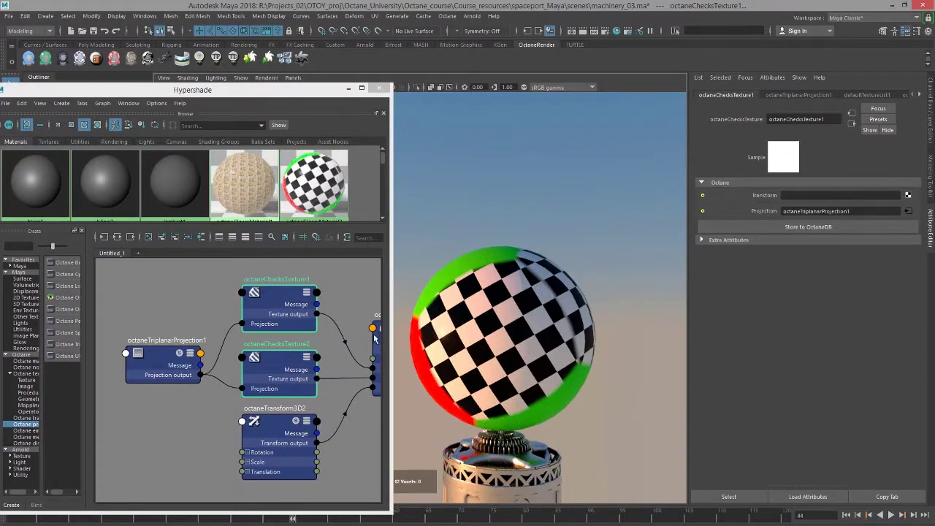
- Set the Z rotation of the triplanar texture's 3D transform to 60
middle_click_drag(344, 352, 225, 339, "alt")
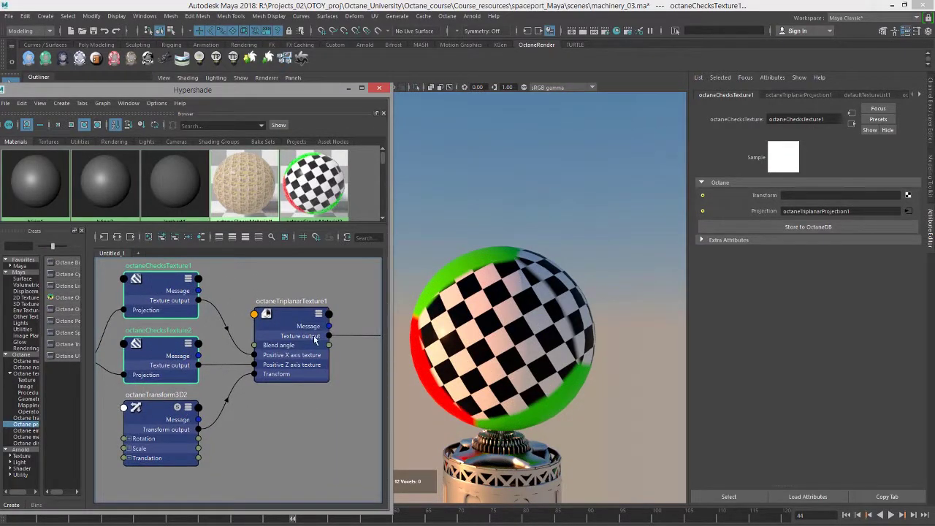
left_click(304, 314)
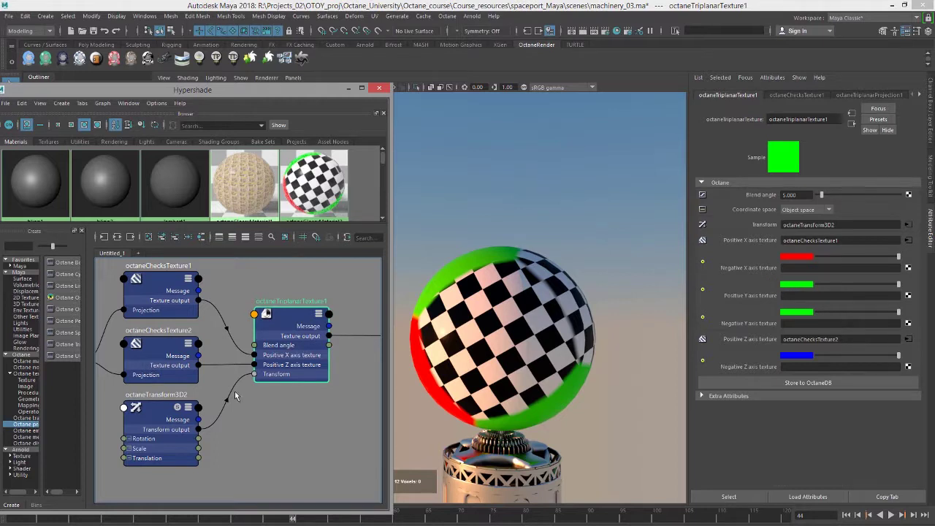
left_click(164, 413)
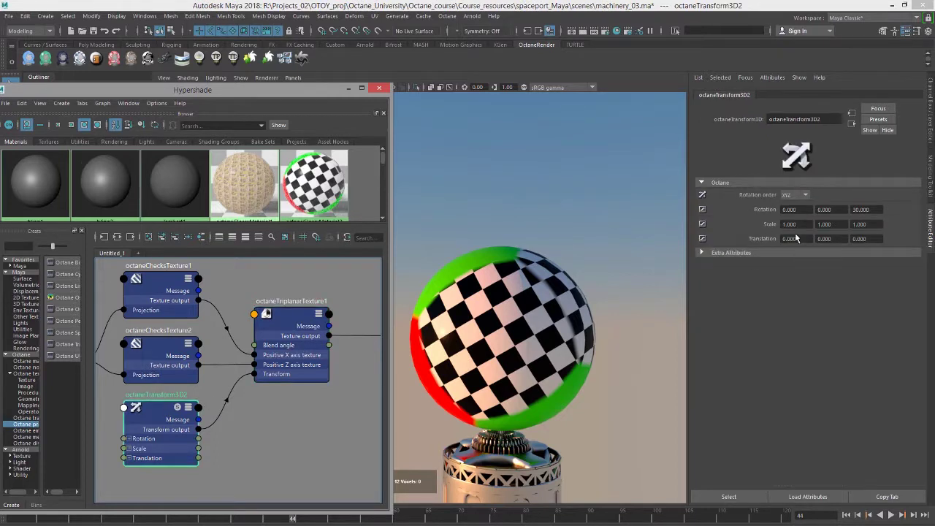
left_click(875, 209)
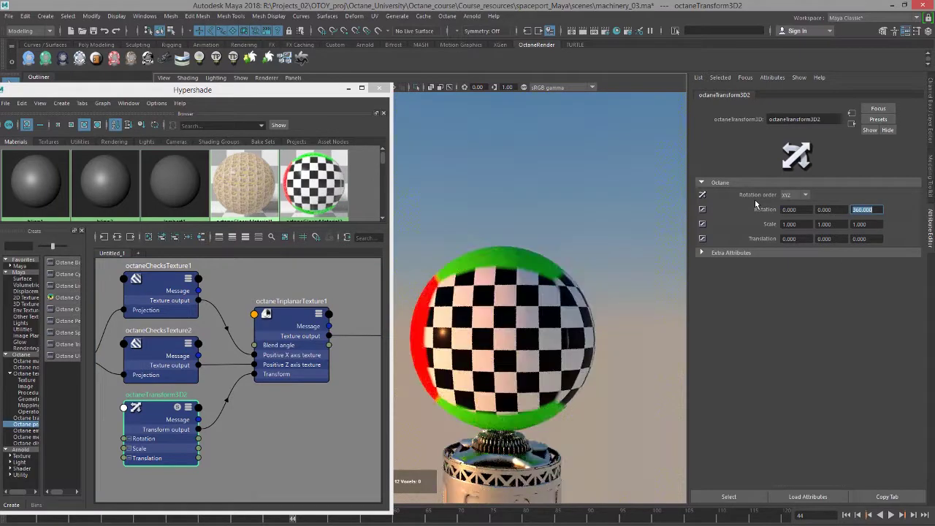
type("60")
key("Return")
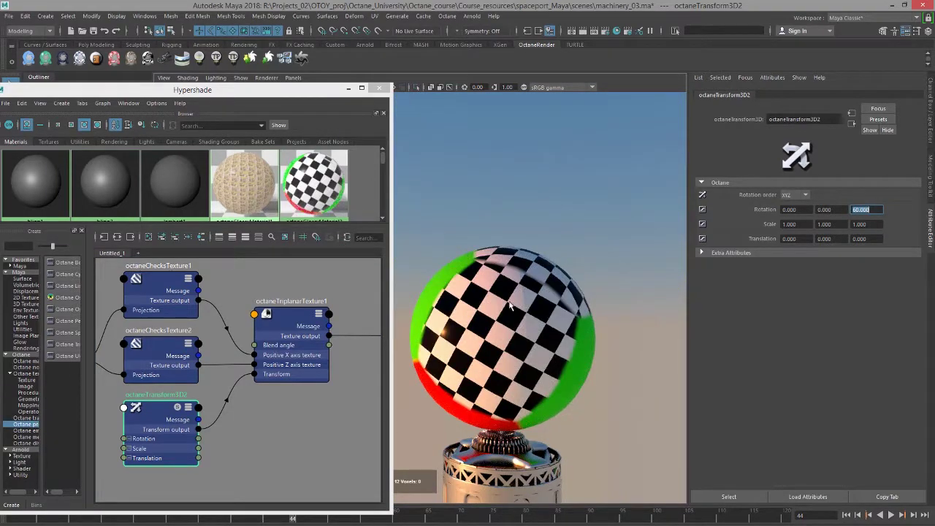
left_click_drag(495, 347, 519, 350, "alt")
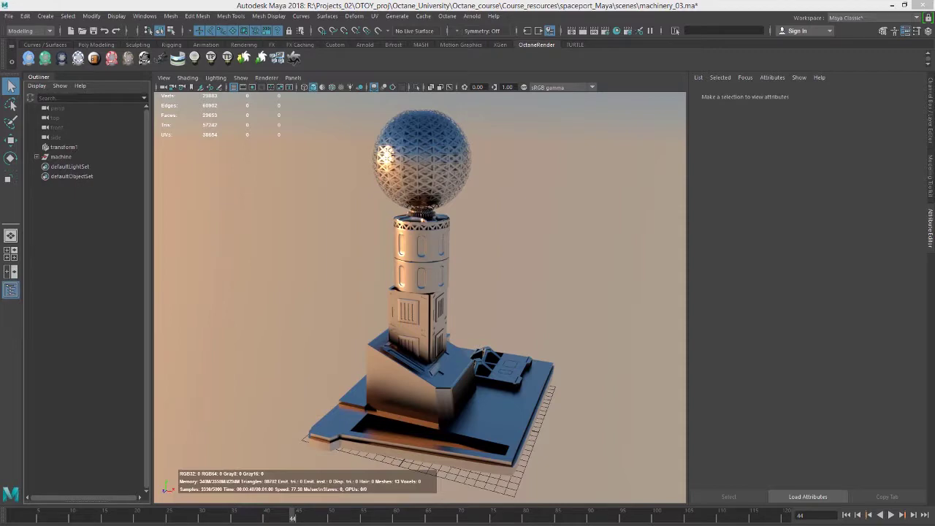
- Create a new standard camera in the machinery scene
left_click(45, 16)
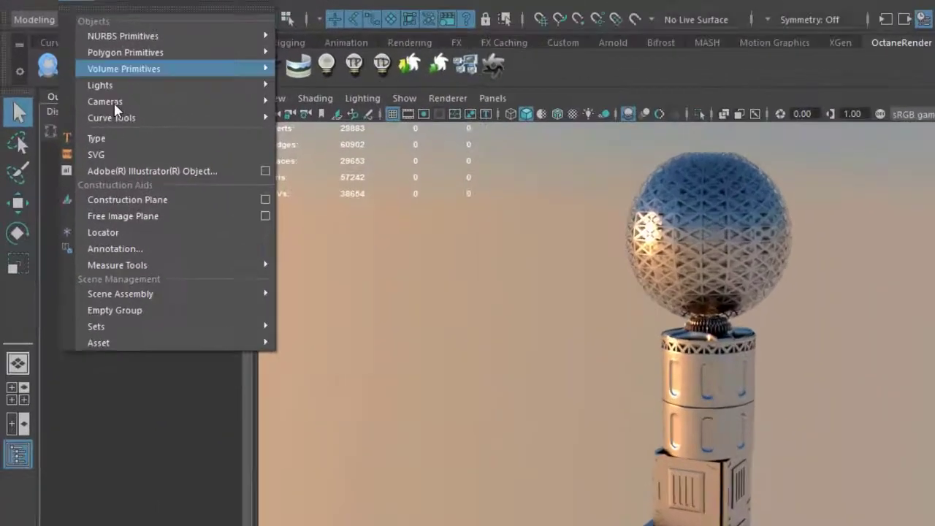
mouse_move(162, 89)
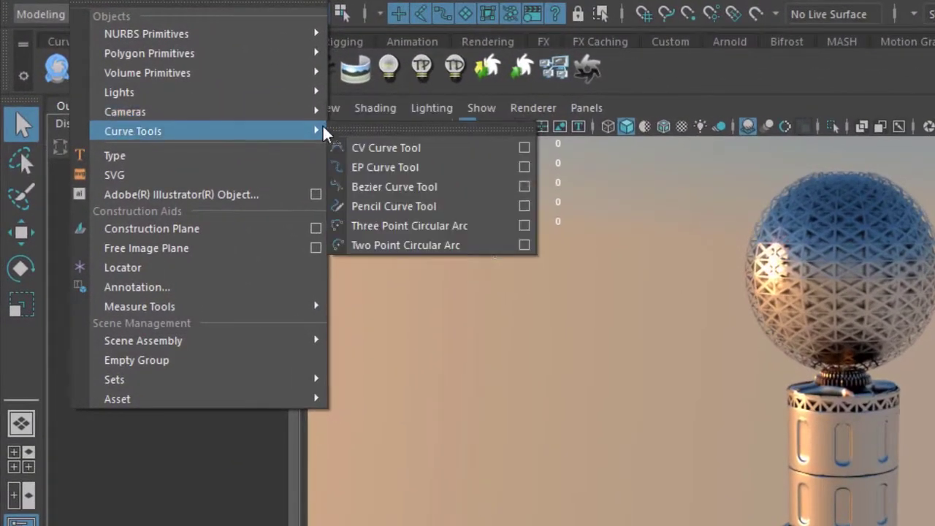
mouse_move(306, 113)
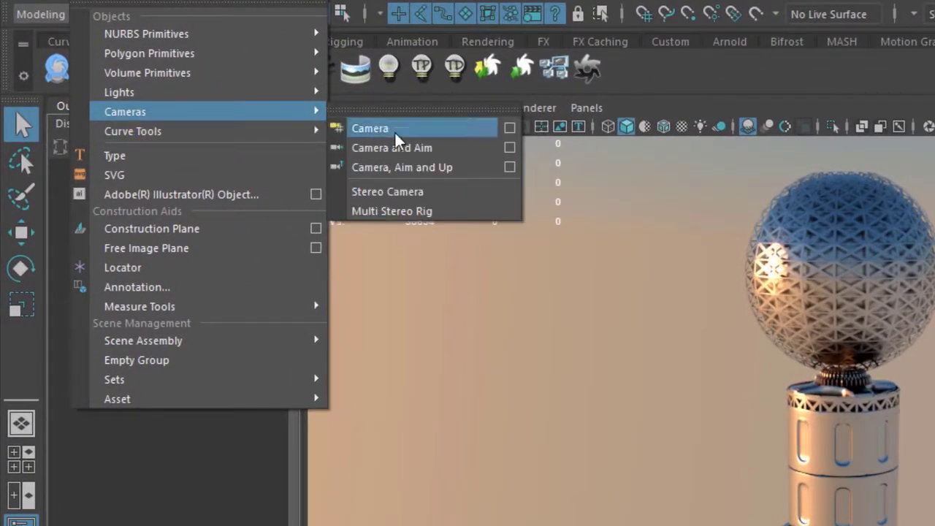
left_click(395, 131)
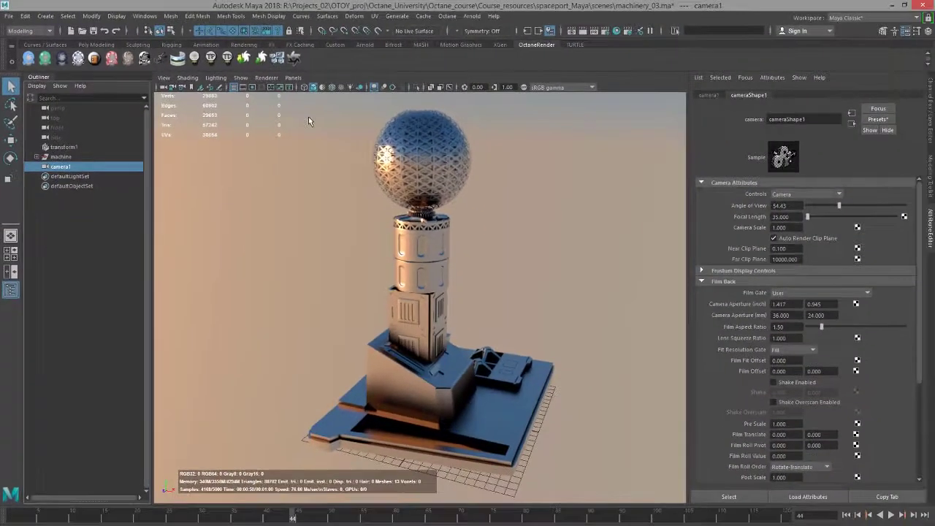
- Assign a new Octane glossy material to all of the machine's meshes and open the material's attributes
left_click_drag(308, 117, 525, 444)
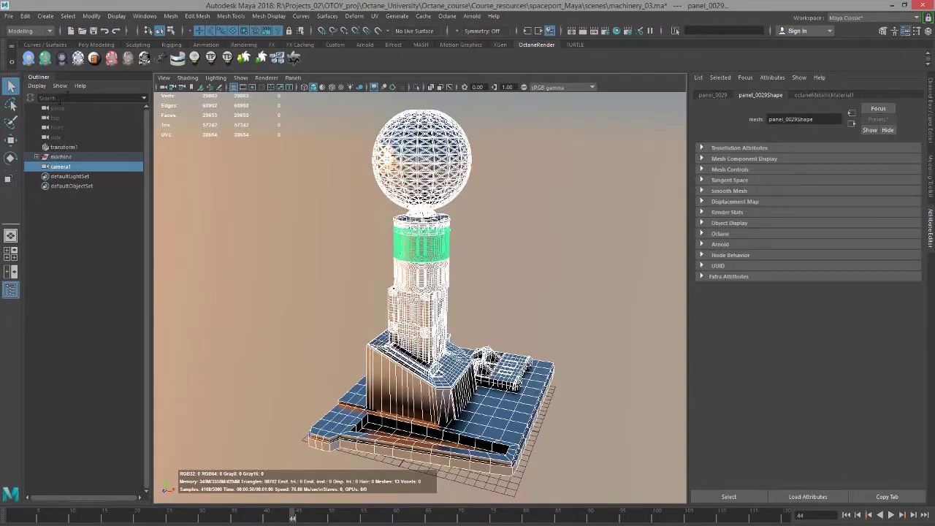
left_click(45, 62)
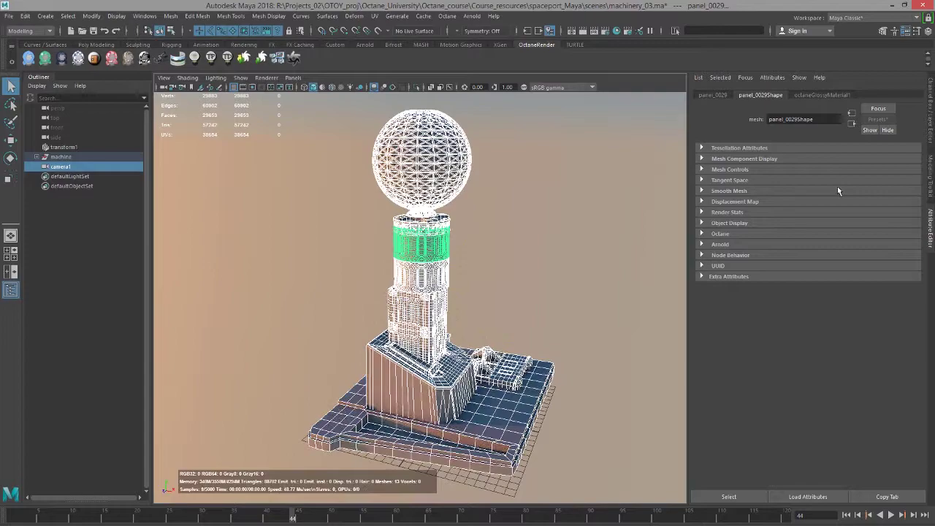
left_click(822, 95)
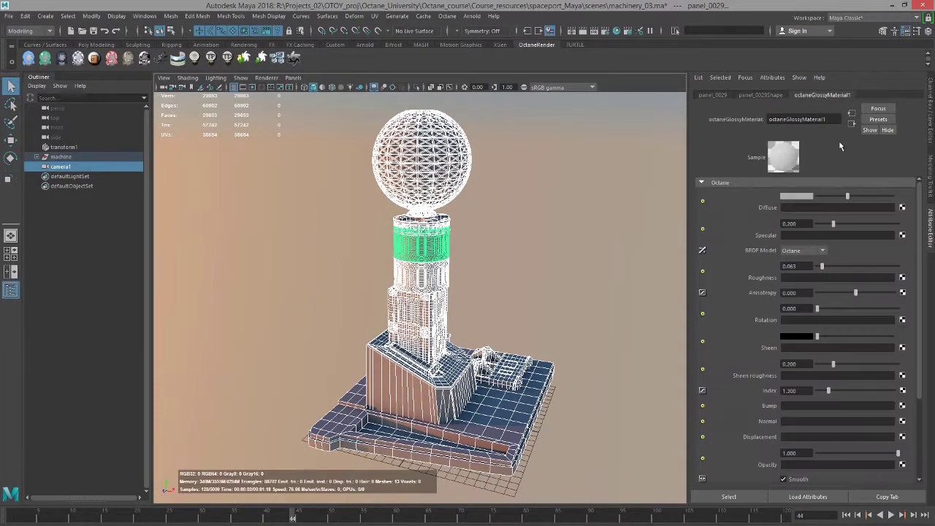
- Add an Octane Image Texture to the glossy material's Diffuse input and load panel_06_diffuse.png into it
left_click(903, 208)
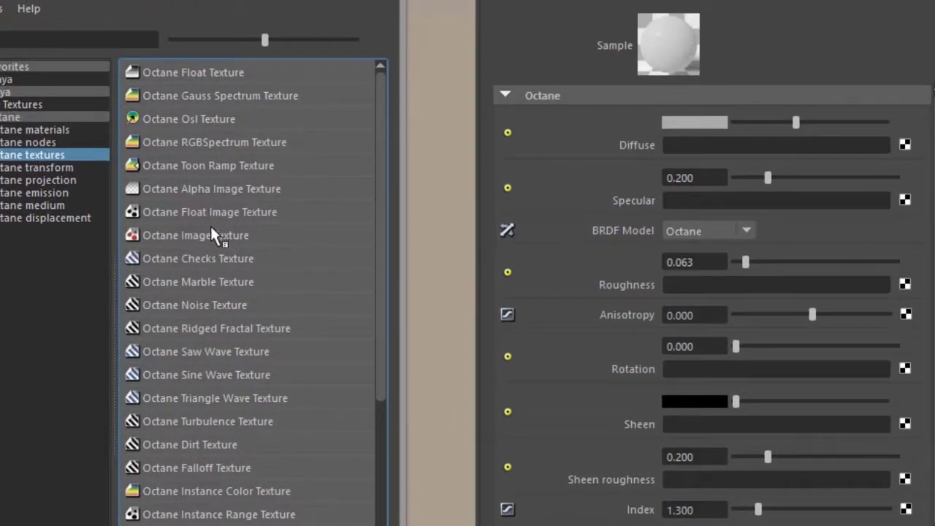
left_click(295, 231)
left_click(913, 122)
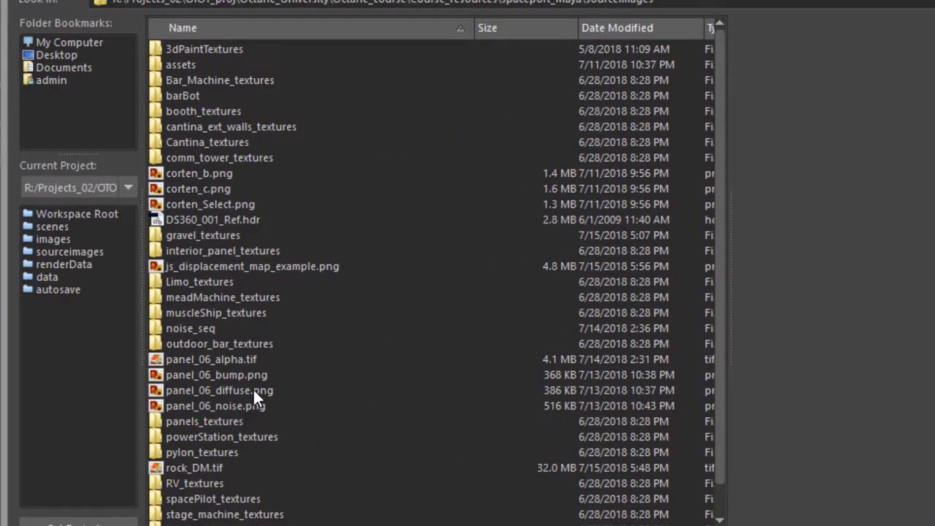
left_click(252, 388)
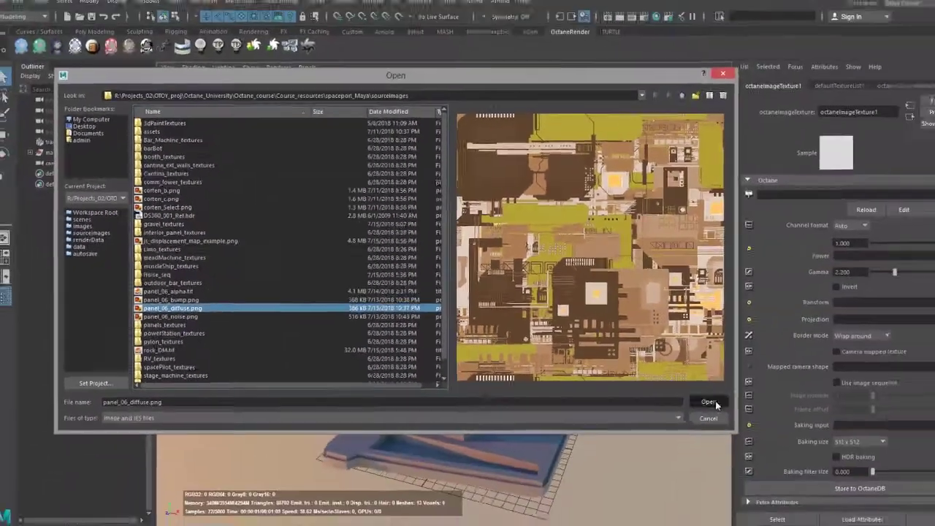
left_click(707, 402)
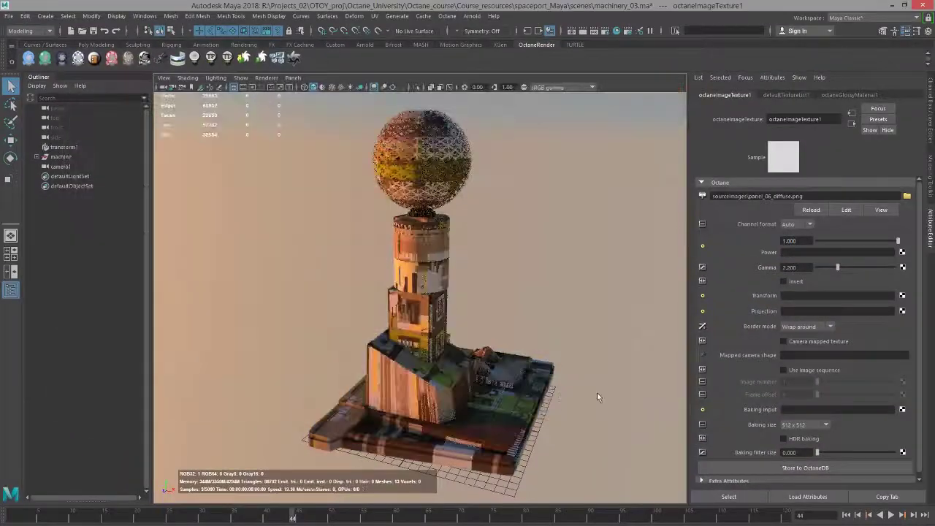
- Move the new camera out of the machine to a raised position beside the tower
mouse_move(564, 363)
left_mouse_down("alt")
mouse_move(535, 377)
mouse_move(578, 377)
left_mouse_up("alt")
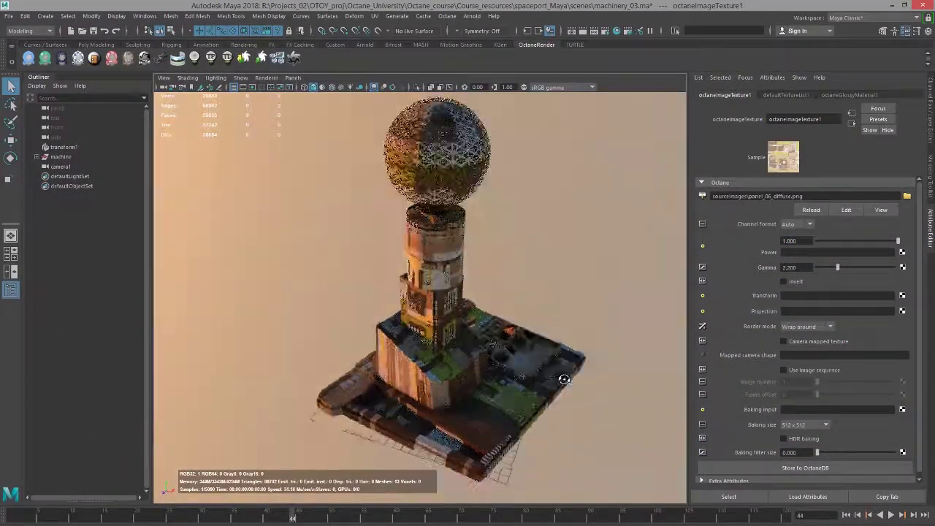
left_click(67, 167)
left_click_drag(350, 321, 360, 322, "alt")
key("w")
left_click_drag(419, 395, 296, 428)
left_click_drag(338, 402, 329, 301)
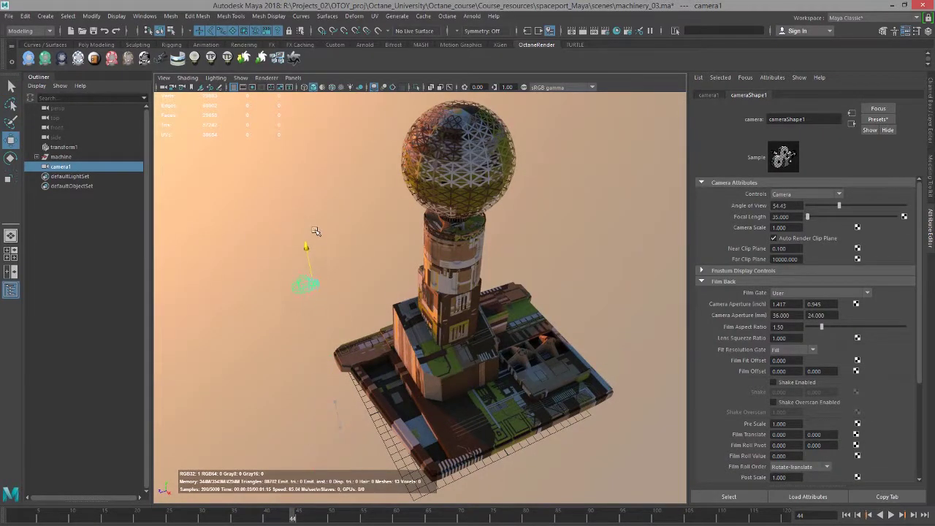
left_click_drag(314, 231, 311, 227)
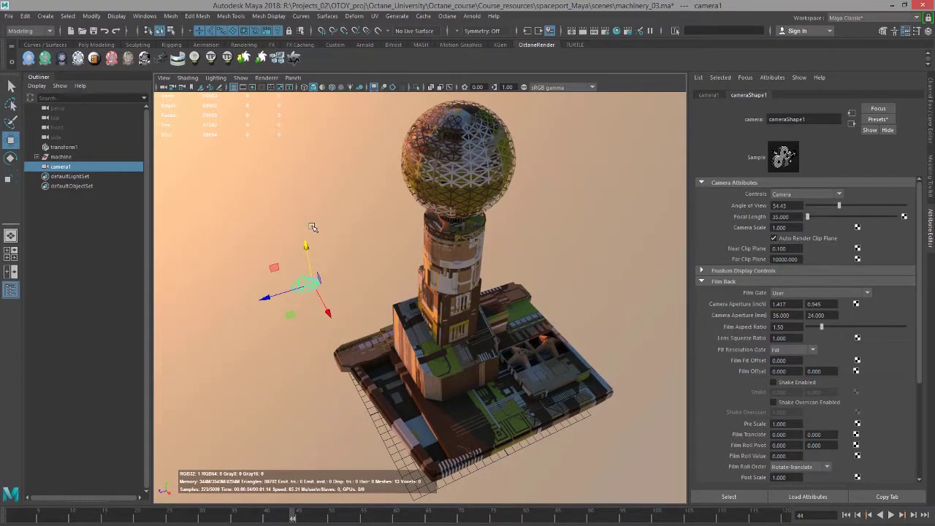
- Look through the new camera and enable Camera mapped texture on the glossy material's diffuse image texture
left_click(468, 253)
left_click(826, 95)
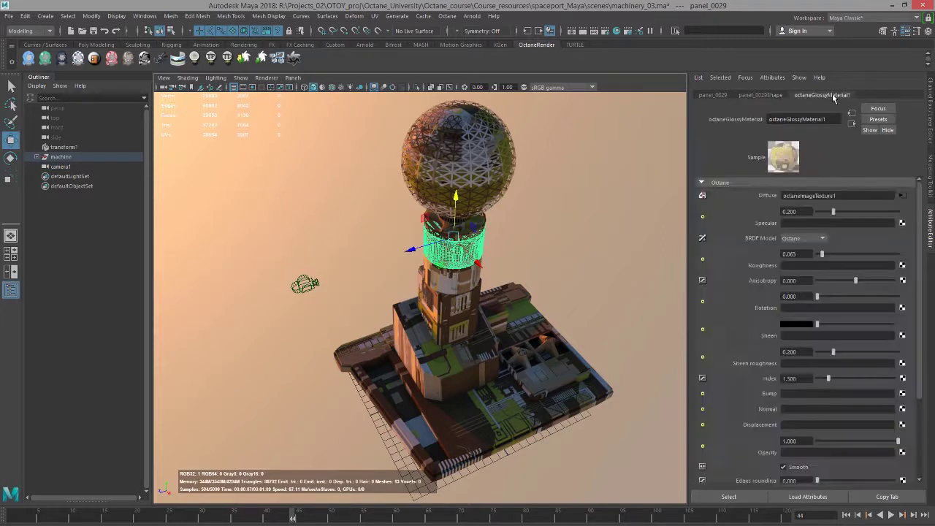
left_click(902, 196)
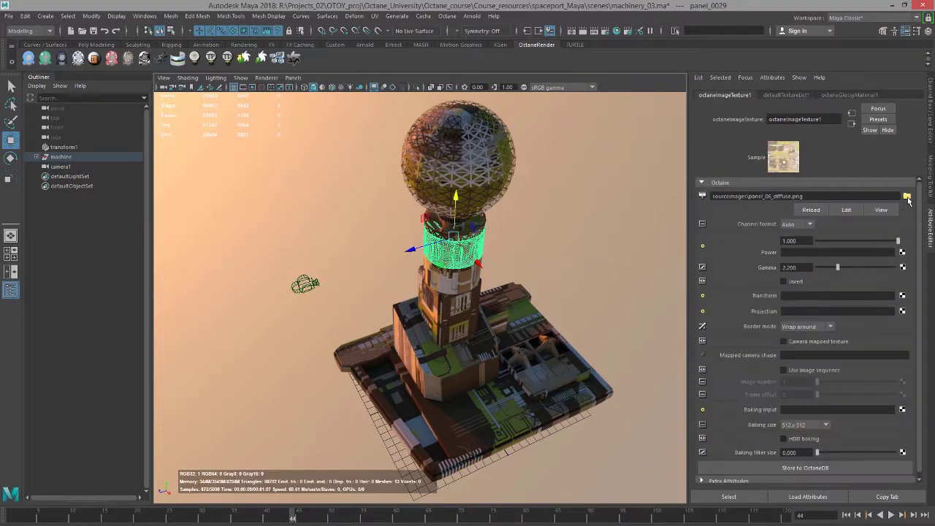
left_click(294, 77)
mouse_move(297, 88)
left_click(428, 87)
scroll(571, 249, "down", 4)
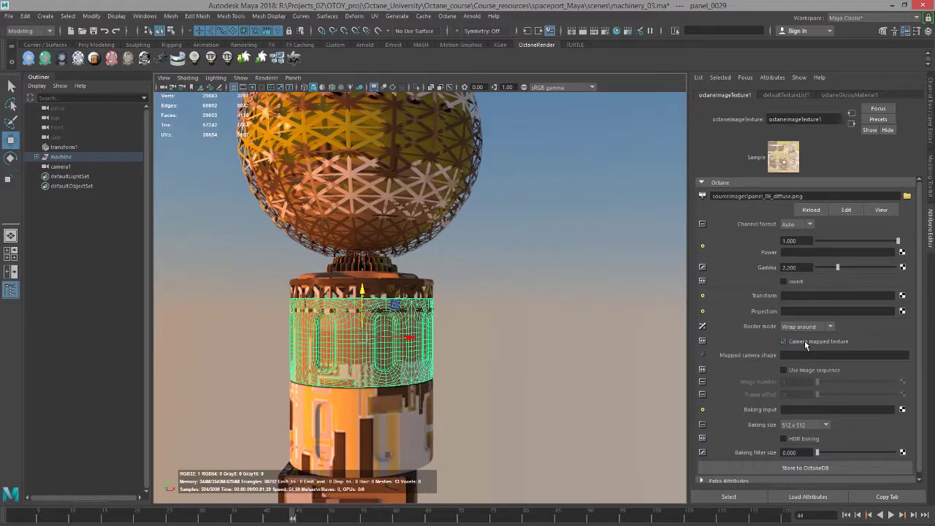
left_click(449, 266)
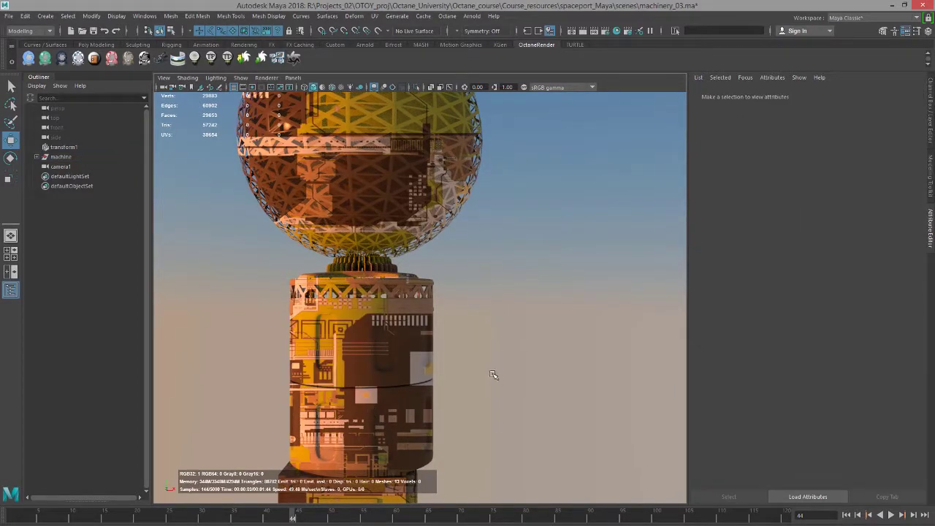
- Return to the perspective view, select a tower panel and open its glossy material's diffuse image texture attributes
key("space")
left_click_drag(495, 298, 553, 265)
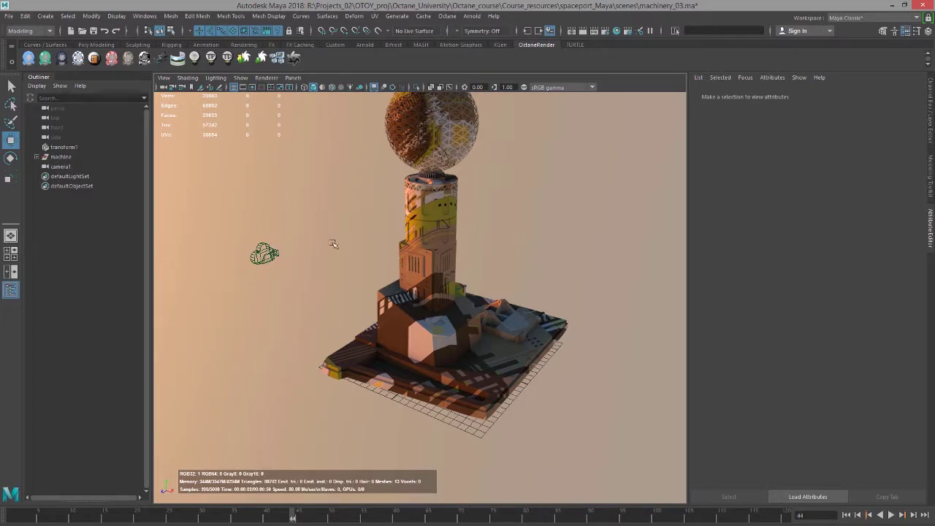
left_click(429, 232)
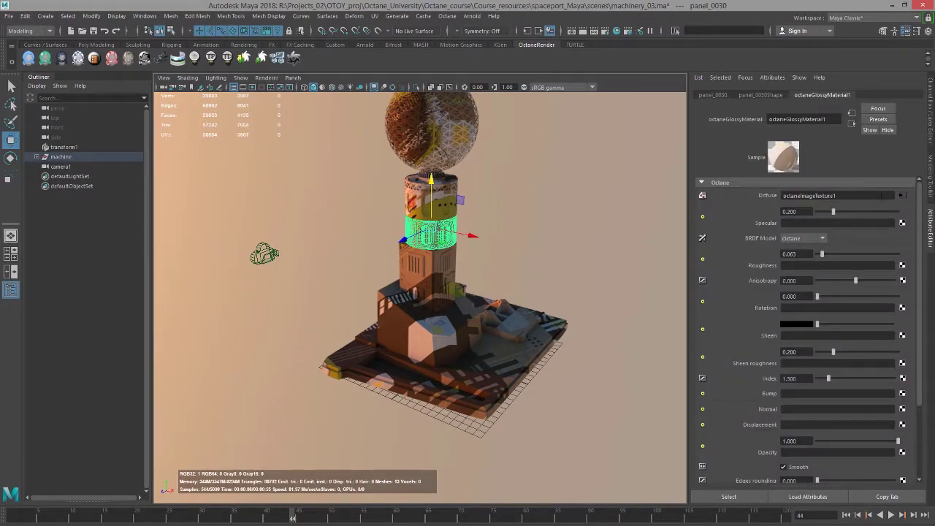
left_click(900, 196)
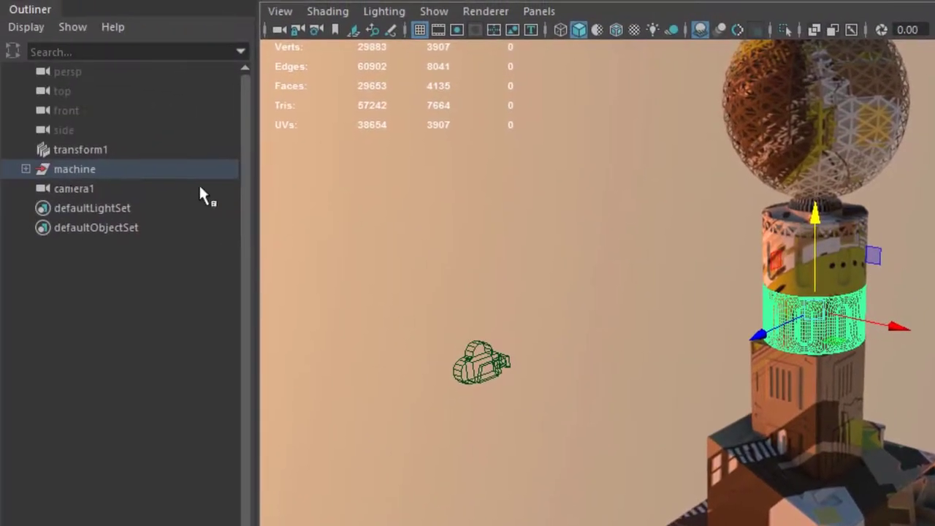
- Display shape nodes in the Outliner and reveal the shape under camera1
left_click(73, 188)
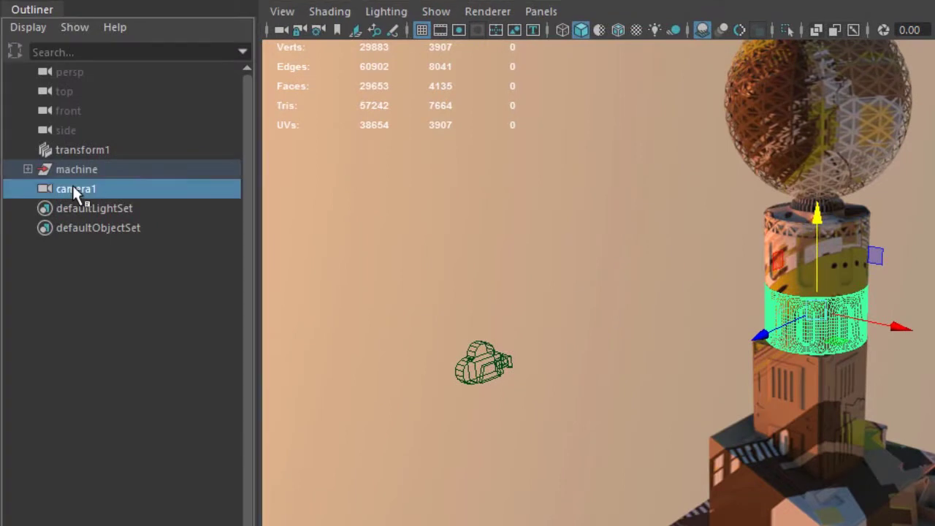
left_click(33, 25)
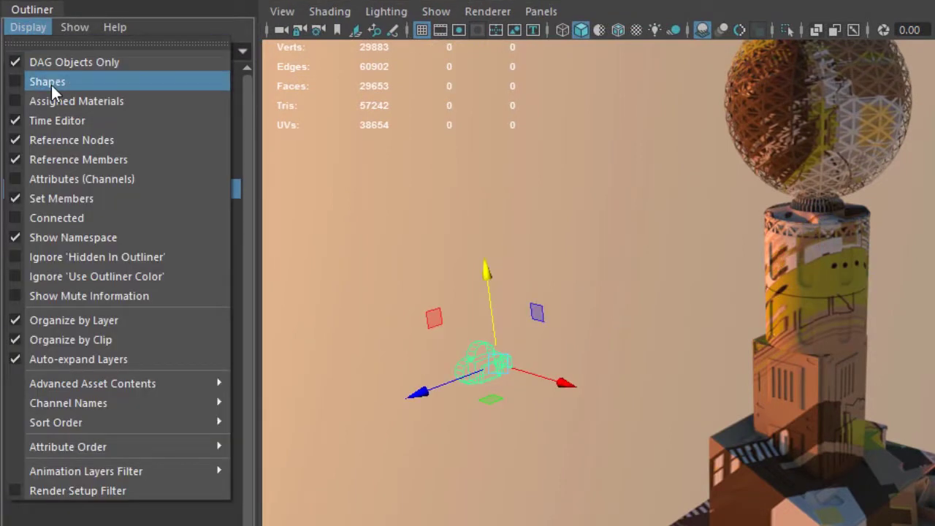
left_click(51, 84)
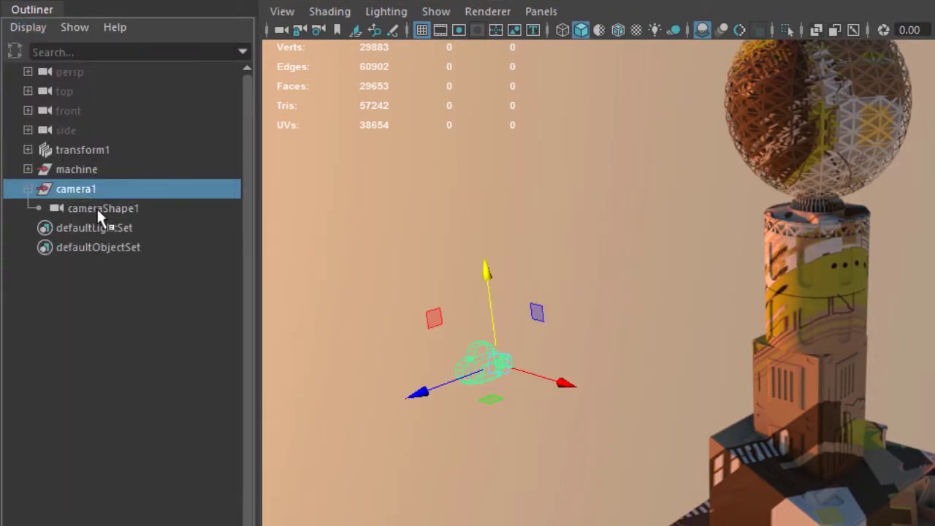
- Set the mapped camera shape of the glossy material's diffuse image texture to cameraShape1
left_click(793, 342)
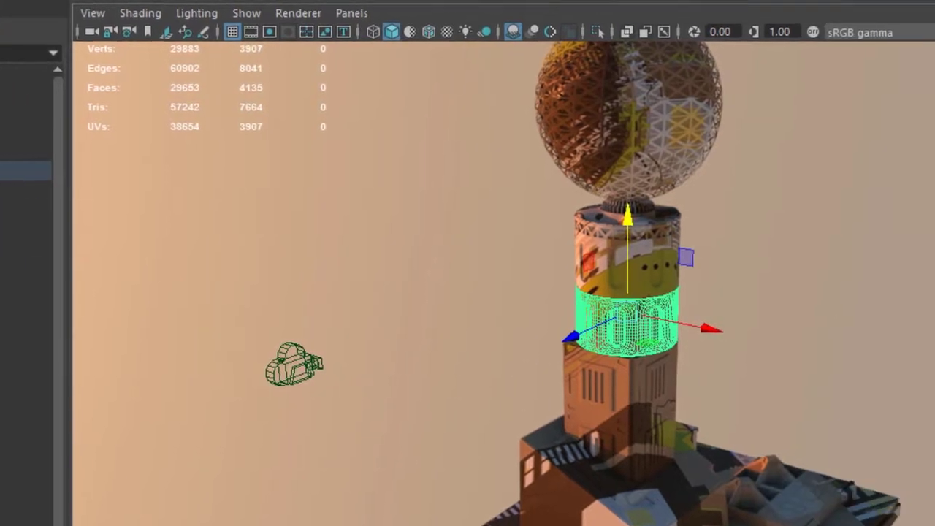
left_click(804, 52)
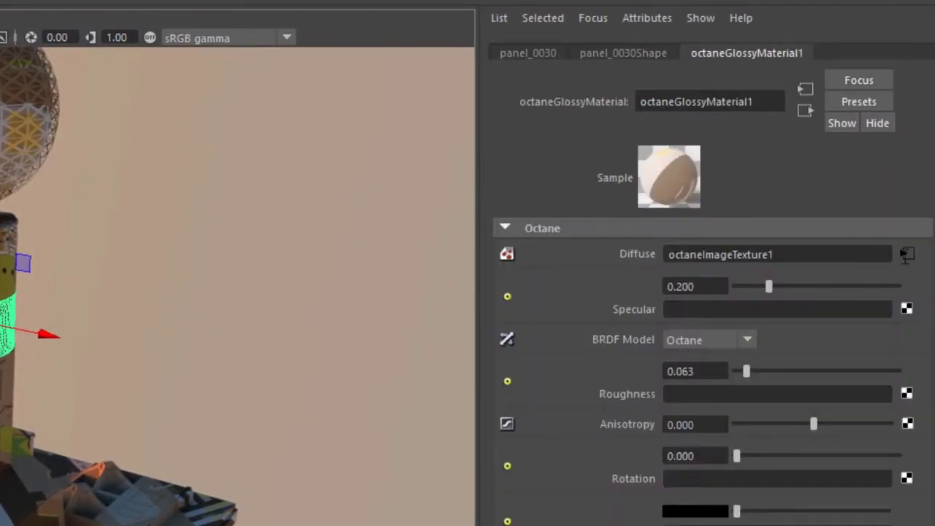
left_click(906, 254)
left_click(692, 276)
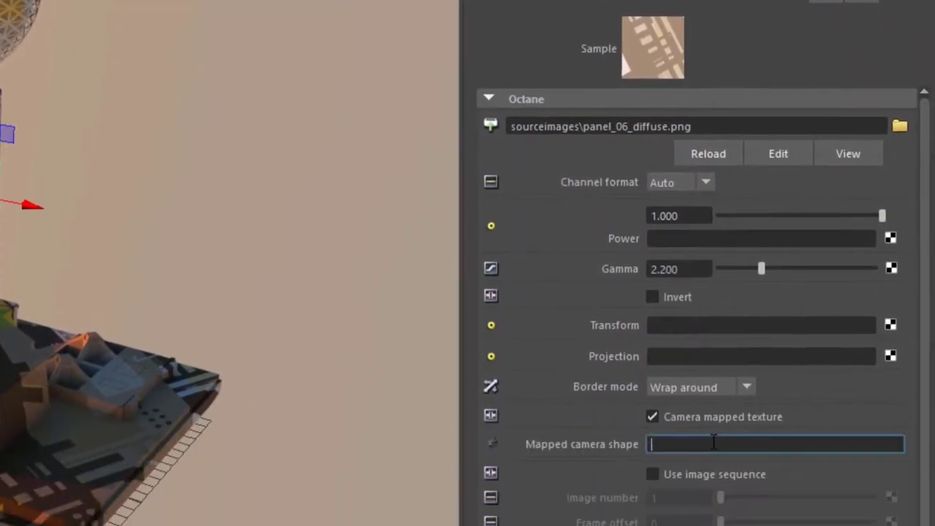
type("camera")
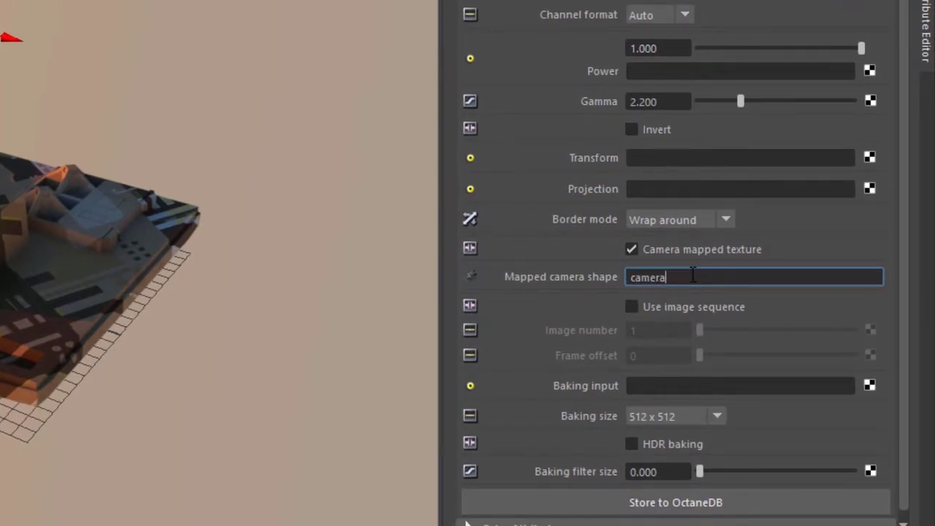
type("Shape1")
key("Return")
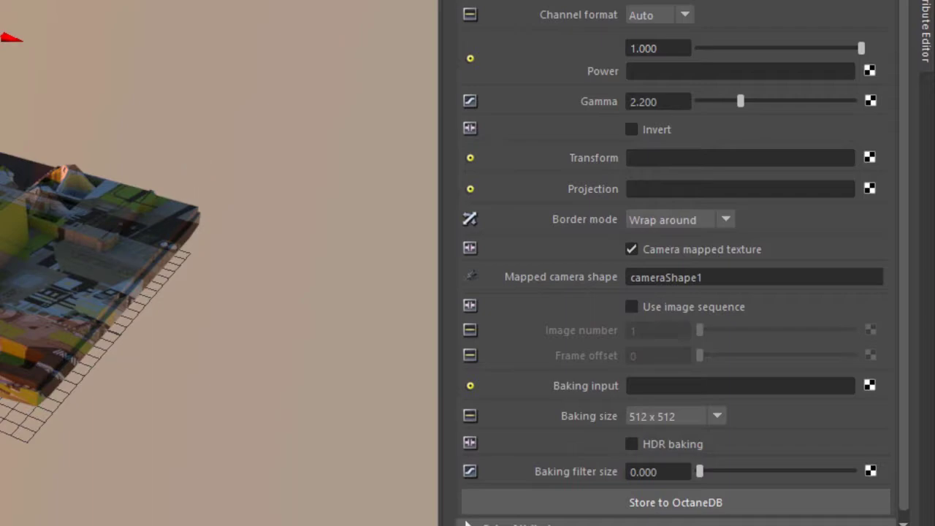
- Move camera1 along the X axis to a new position near the tower and activate the Rotate tool
left_click(197, 234)
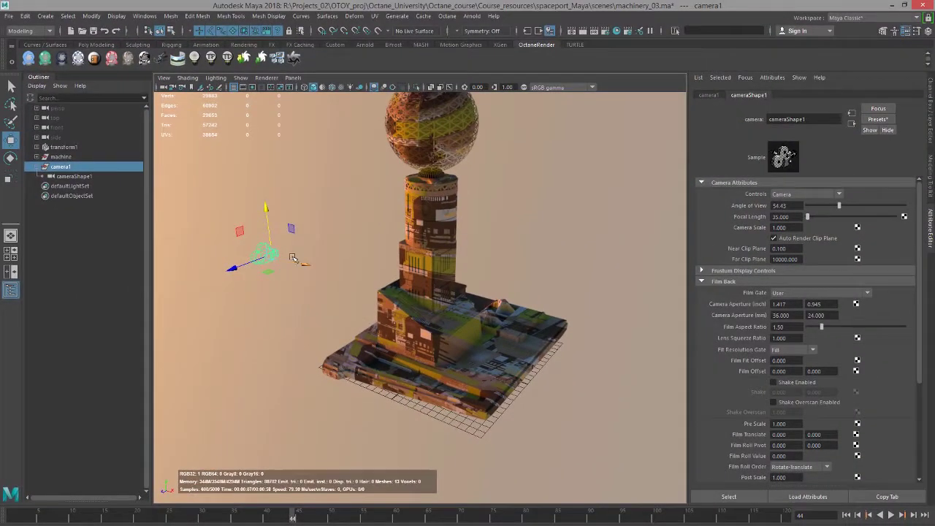
left_click_drag(292, 259, 437, 328)
key("e")
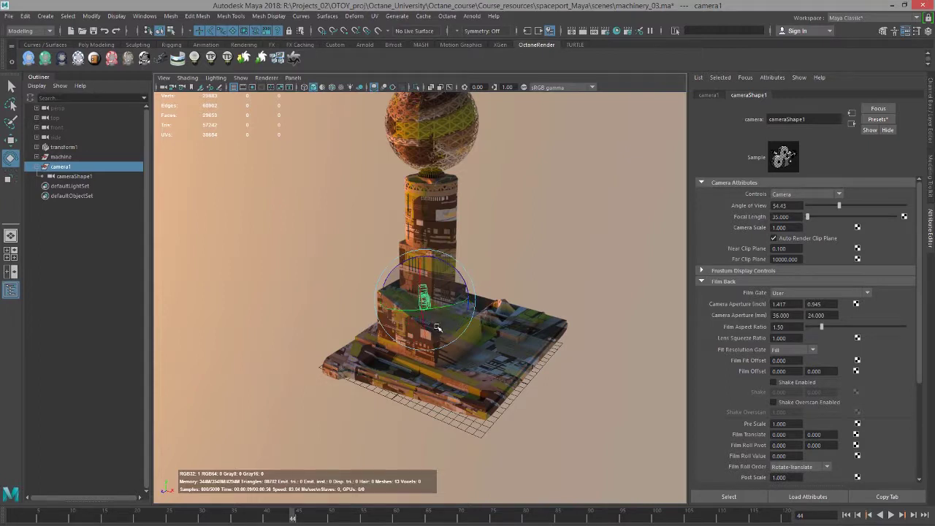
- Select the machine's base panel and reopen the diffuse image texture's attributes to examine the camera projection from the moved camera
left_click(511, 347)
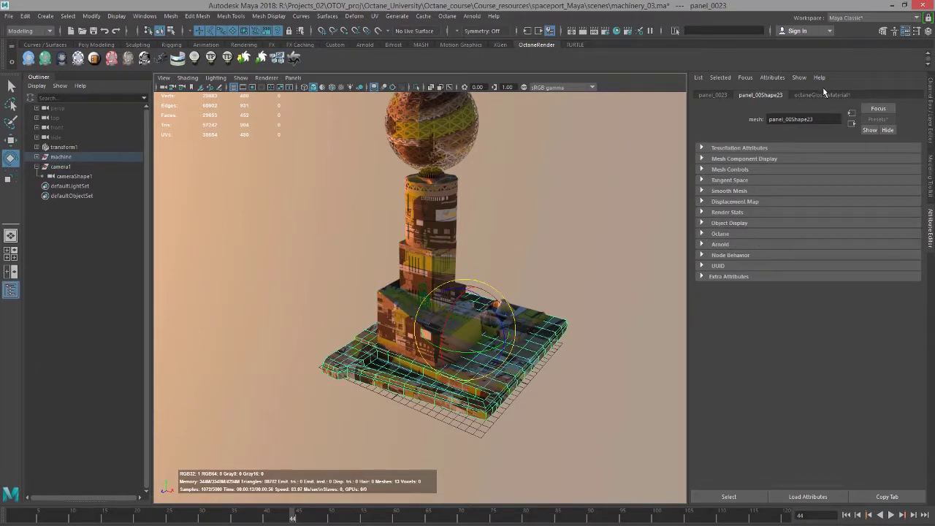
left_click(823, 94)
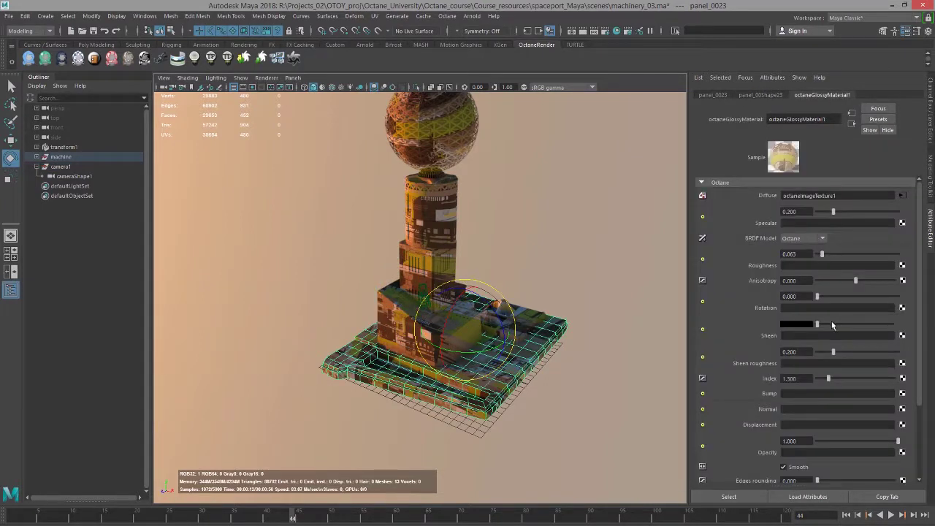
left_click(906, 196)
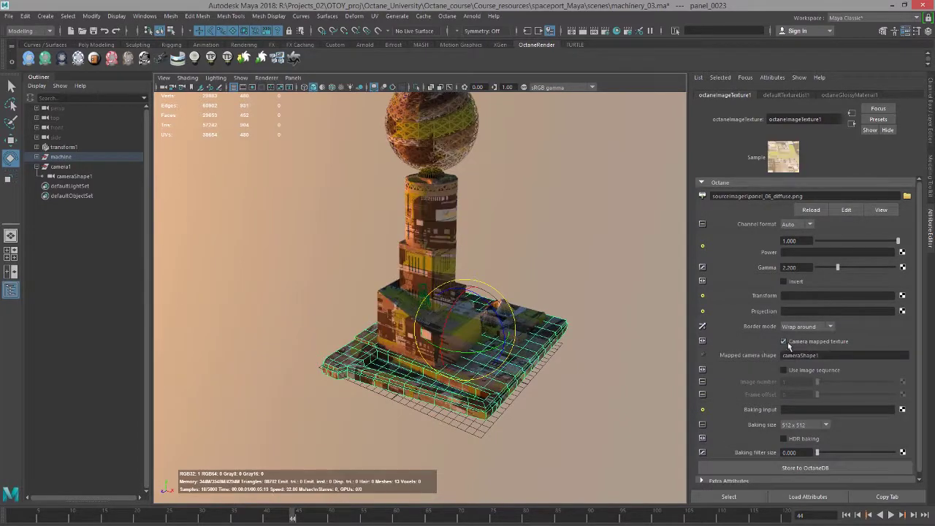
left_click_drag(453, 343, 543, 347, "alt")
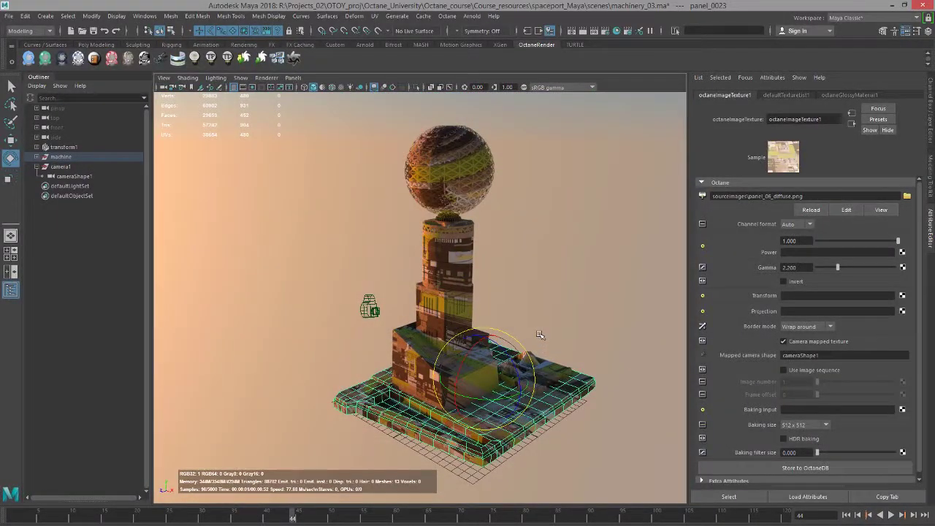